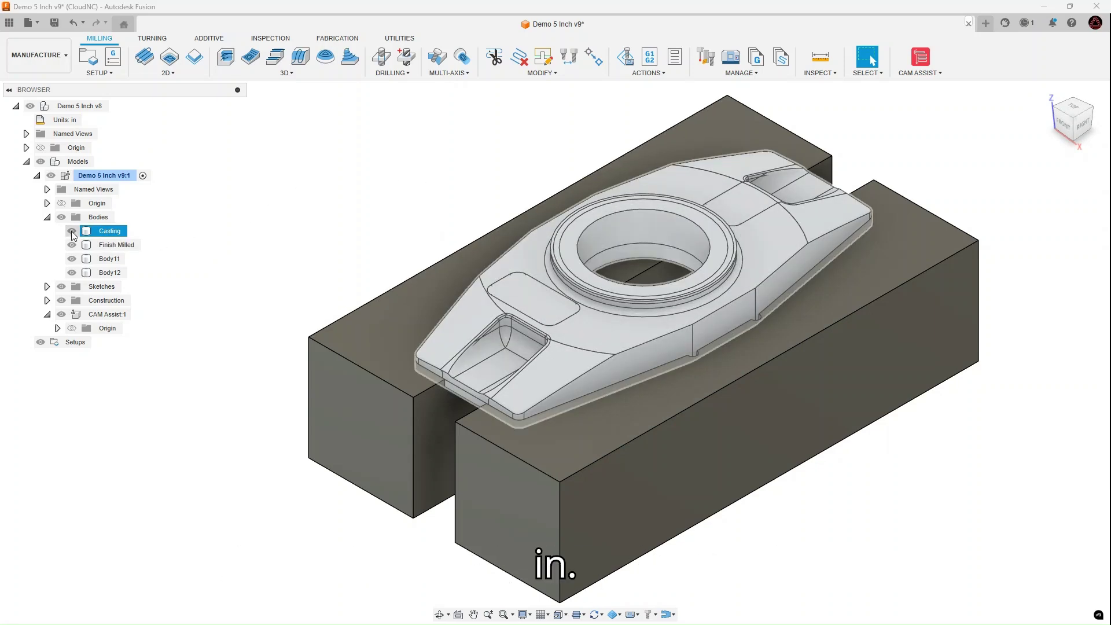
- Toggle the Casting and Finish Milled bodies to compare them, ending with Casting hidden
click(72, 231)
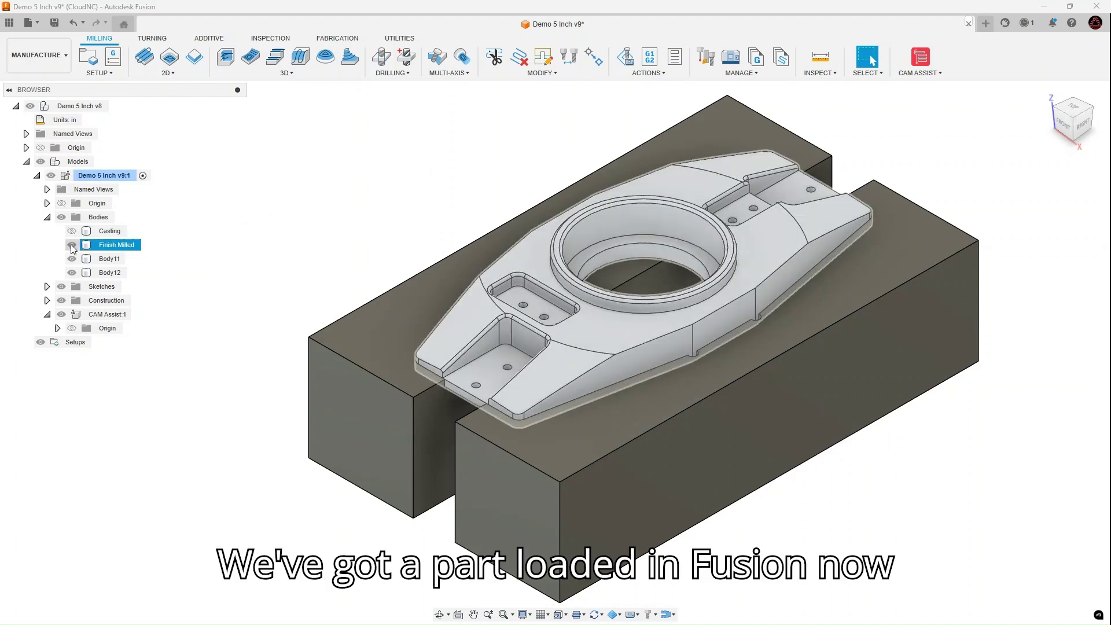
click(71, 246)
click(72, 232)
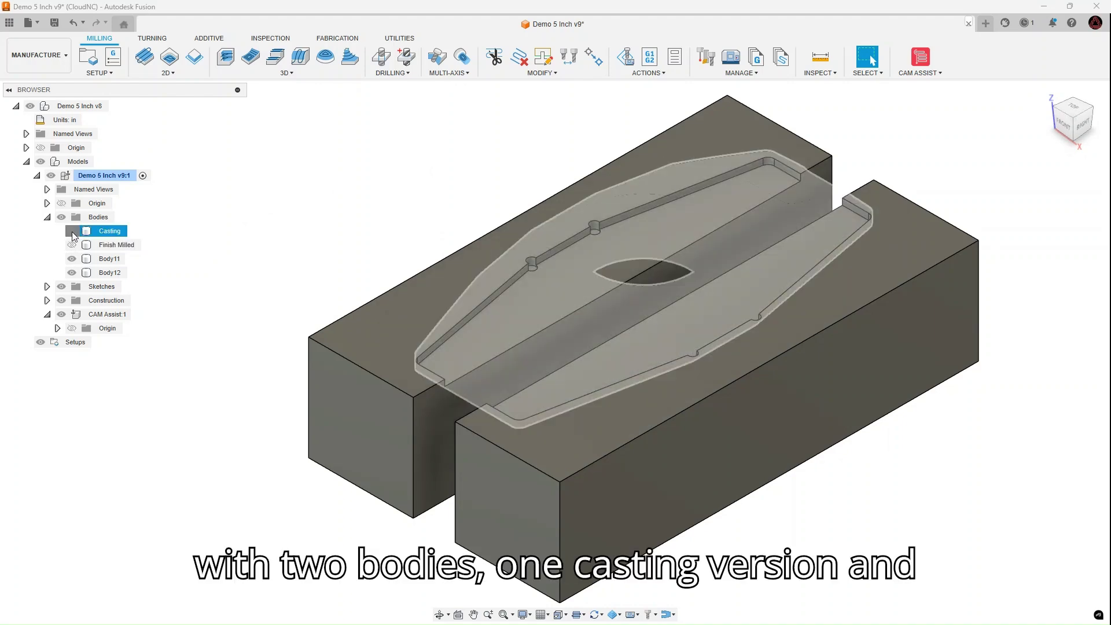
click(71, 245)
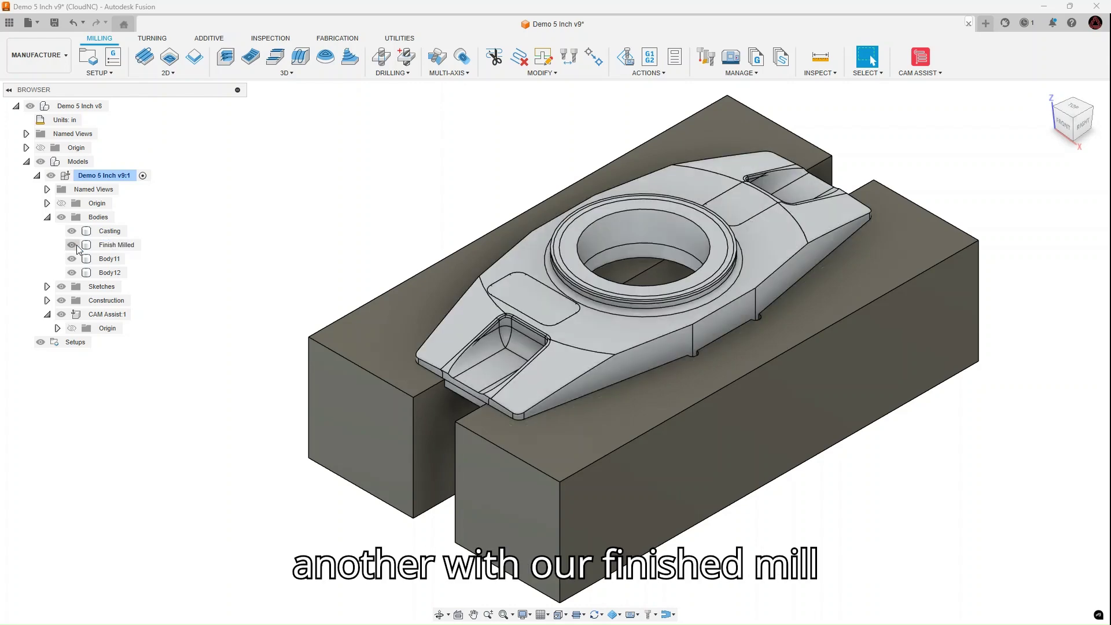
click(70, 232)
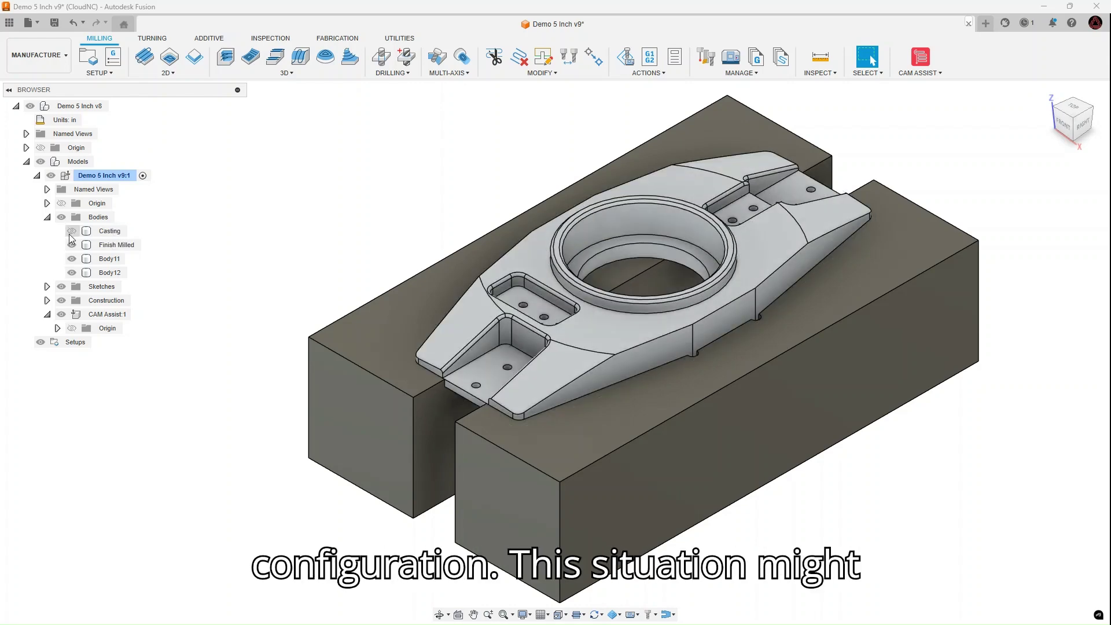
click(72, 232)
click(72, 234)
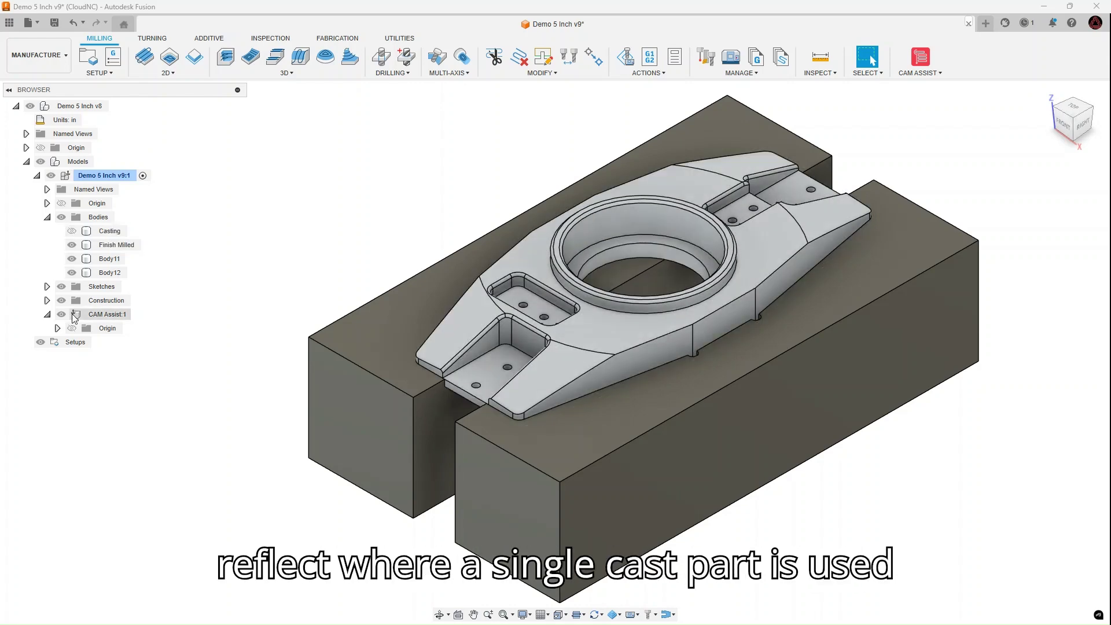
right_click(75, 344)
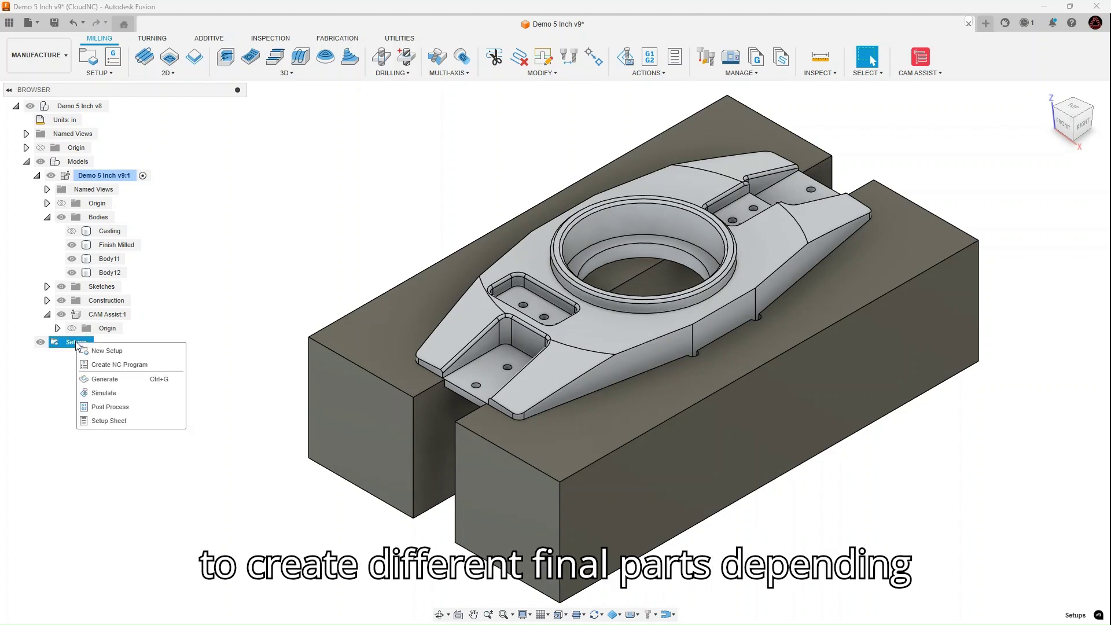
- Create a new setup with the Finish Milled body as its model and view its stock settings
click(99, 350)
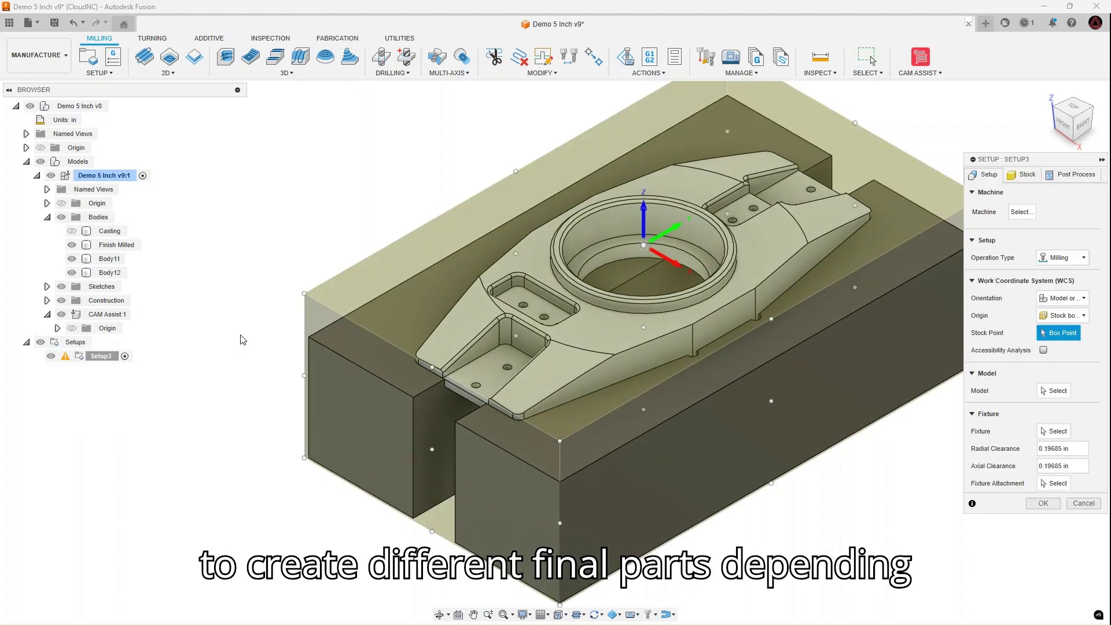
click(1059, 391)
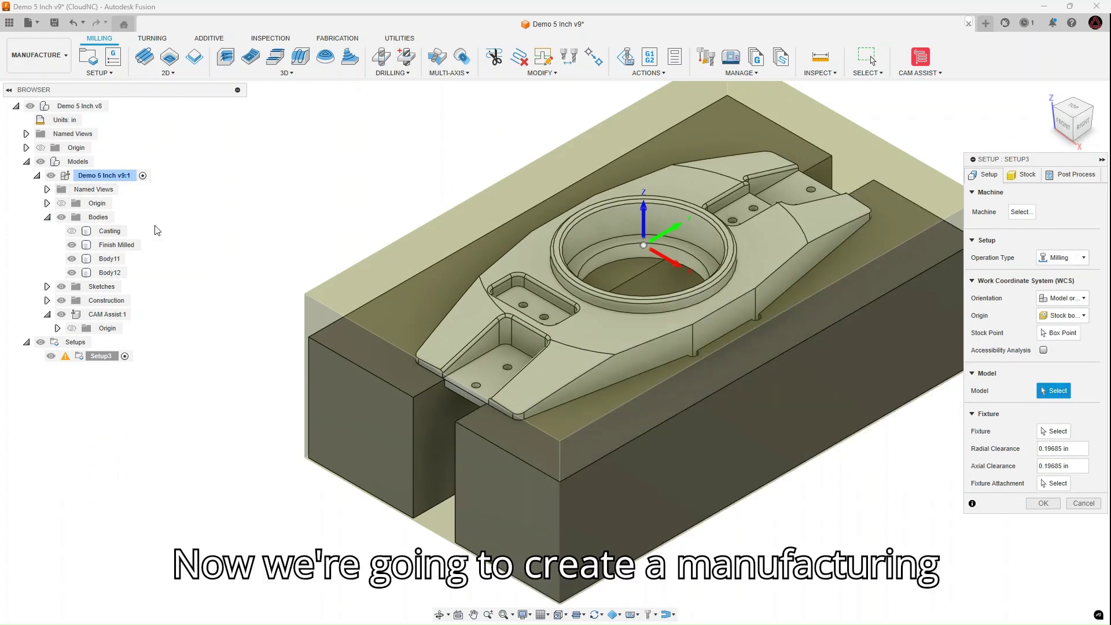
click(119, 245)
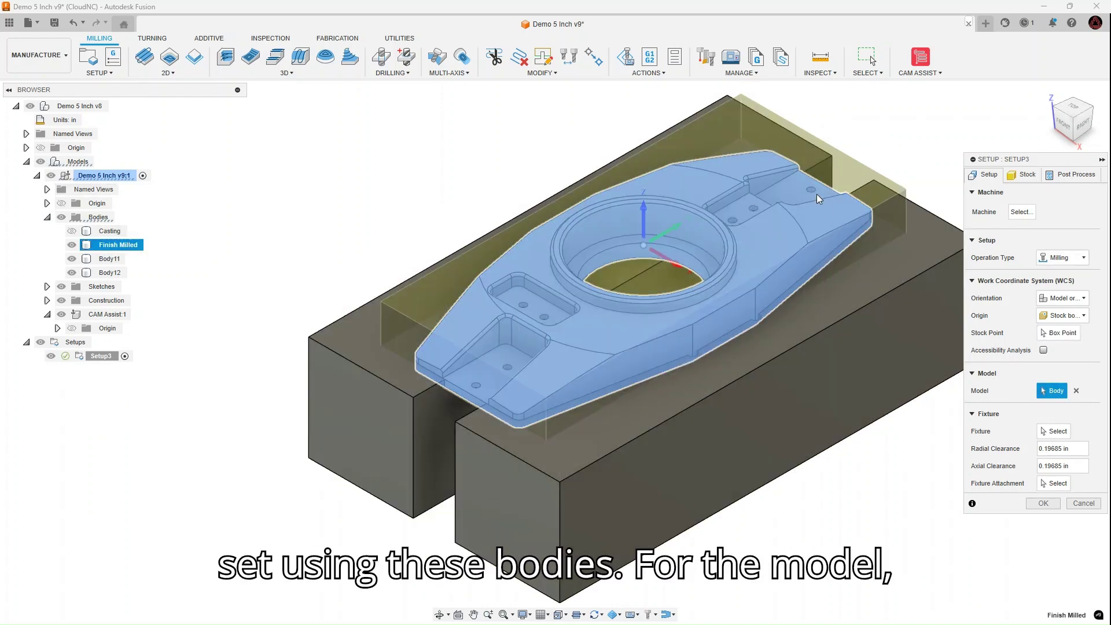
click(1028, 176)
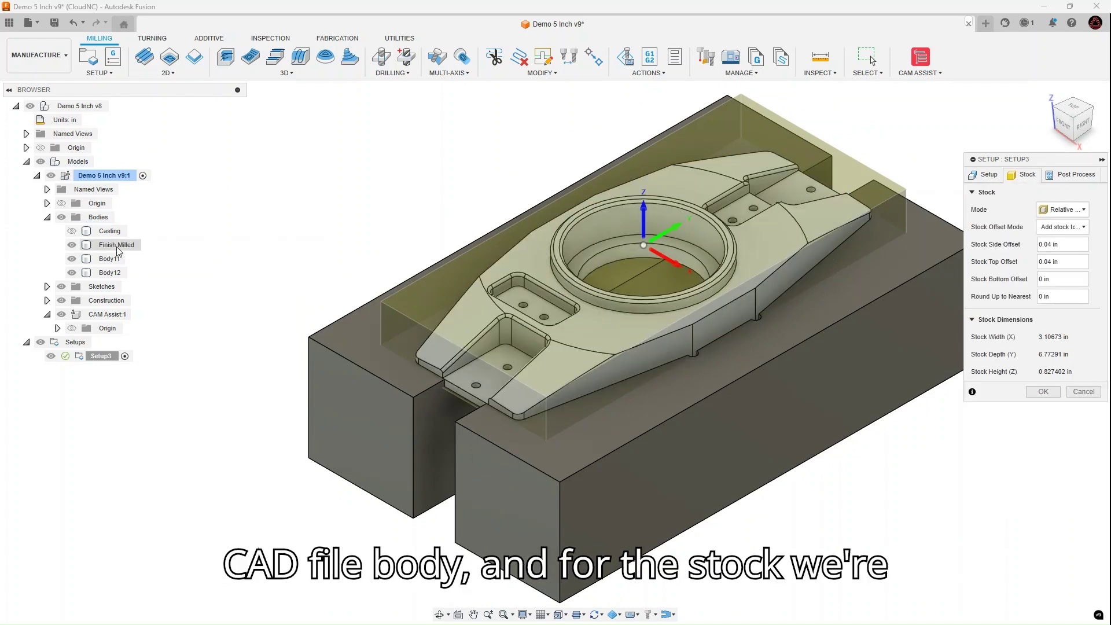
- Set Stock Mode to From solid using the Casting body, and confirm the setup
click(1062, 211)
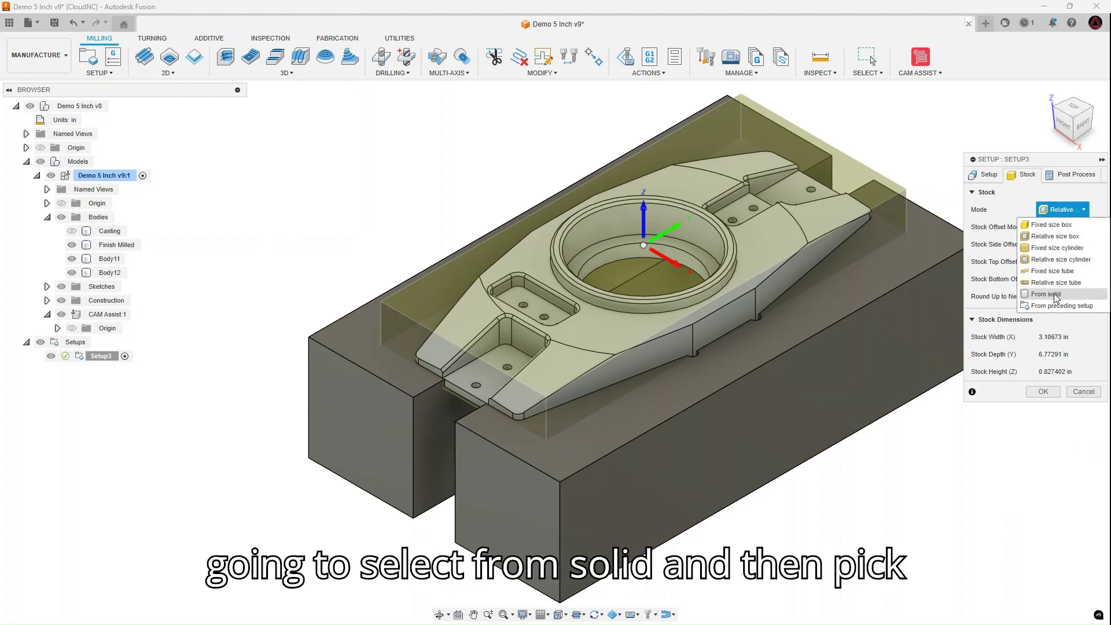
click(1070, 296)
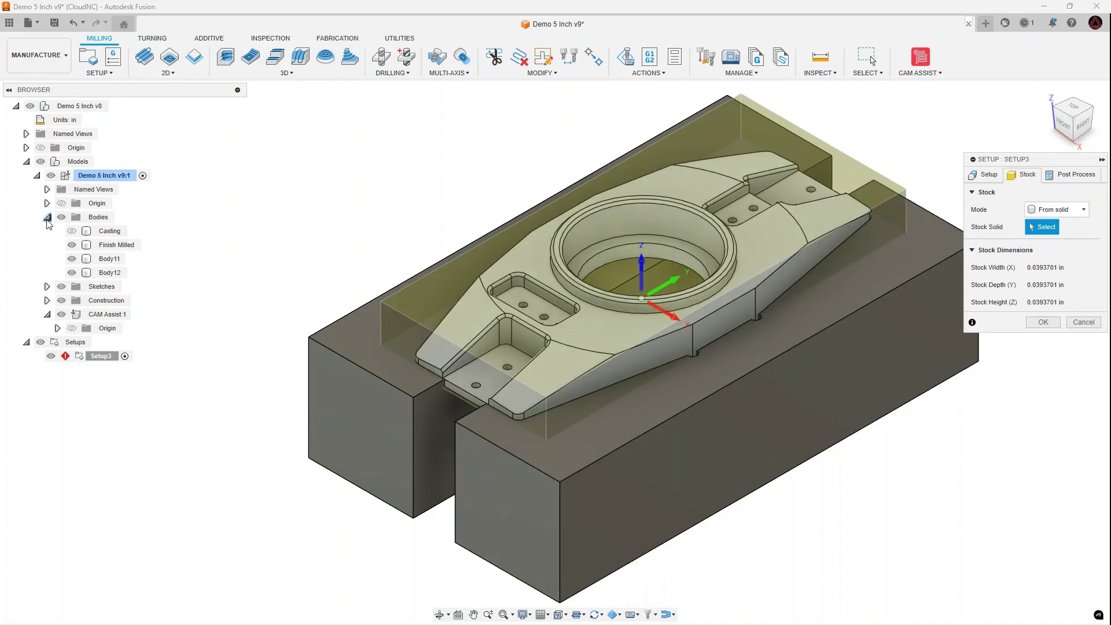
click(89, 232)
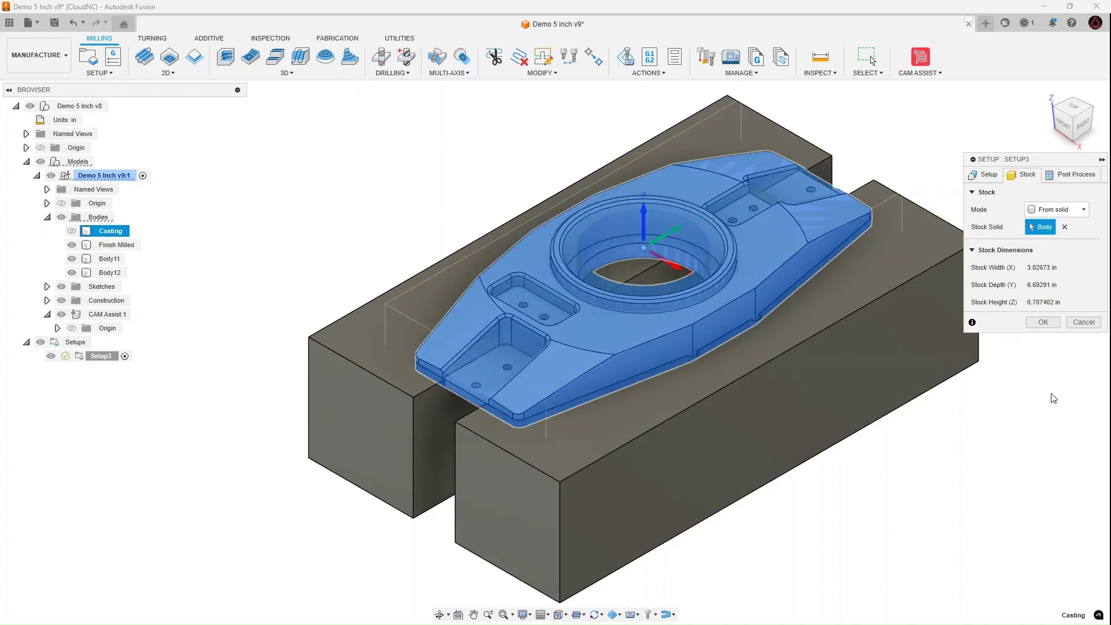
click(1042, 323)
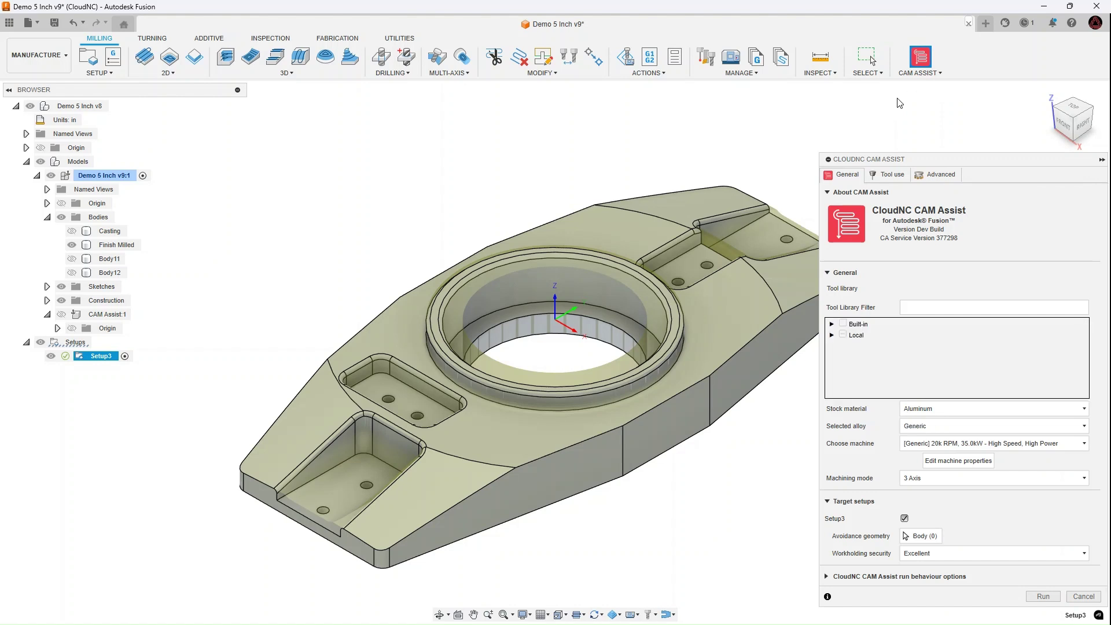
- Run CAM Assist on Setup3 with the Local tool libraries and accept to create the cycle time report
click(832, 337)
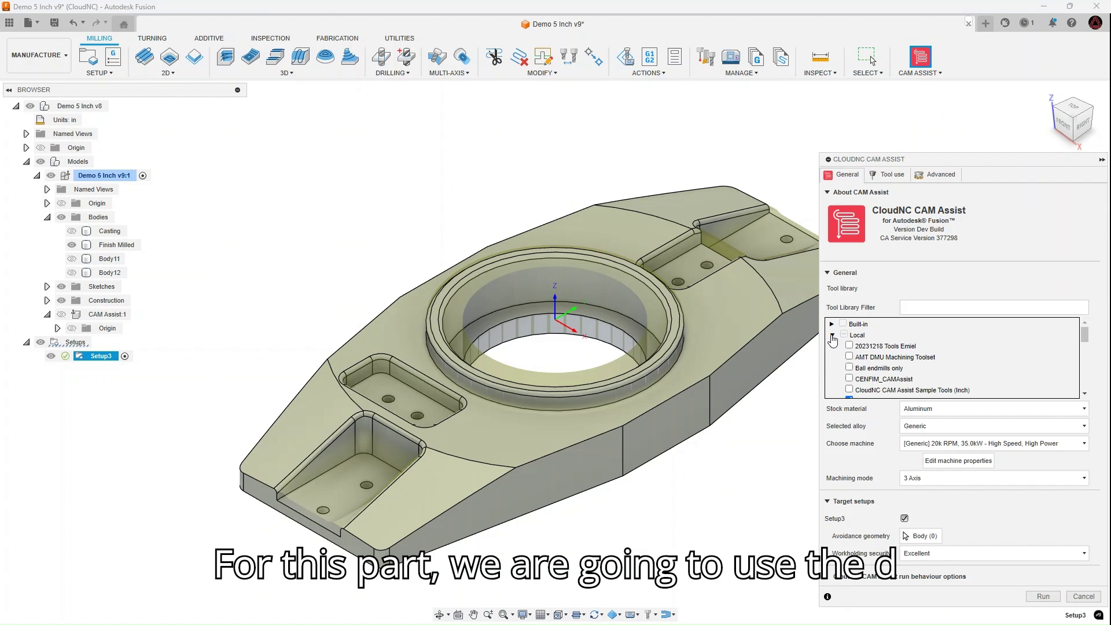
scroll(863, 353, down, 1)
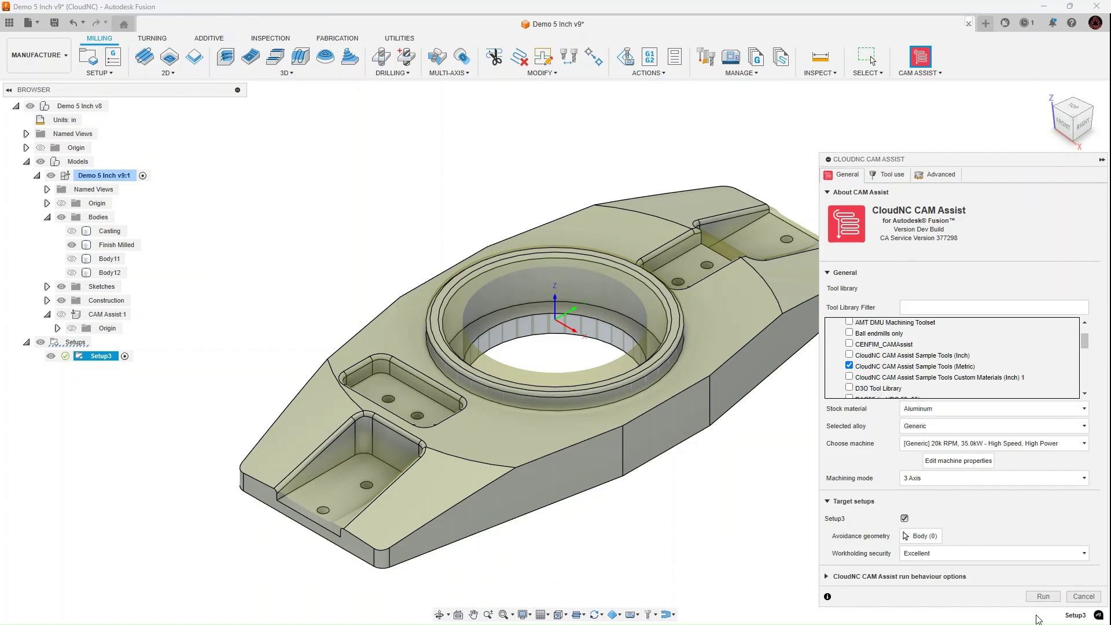
click(1043, 598)
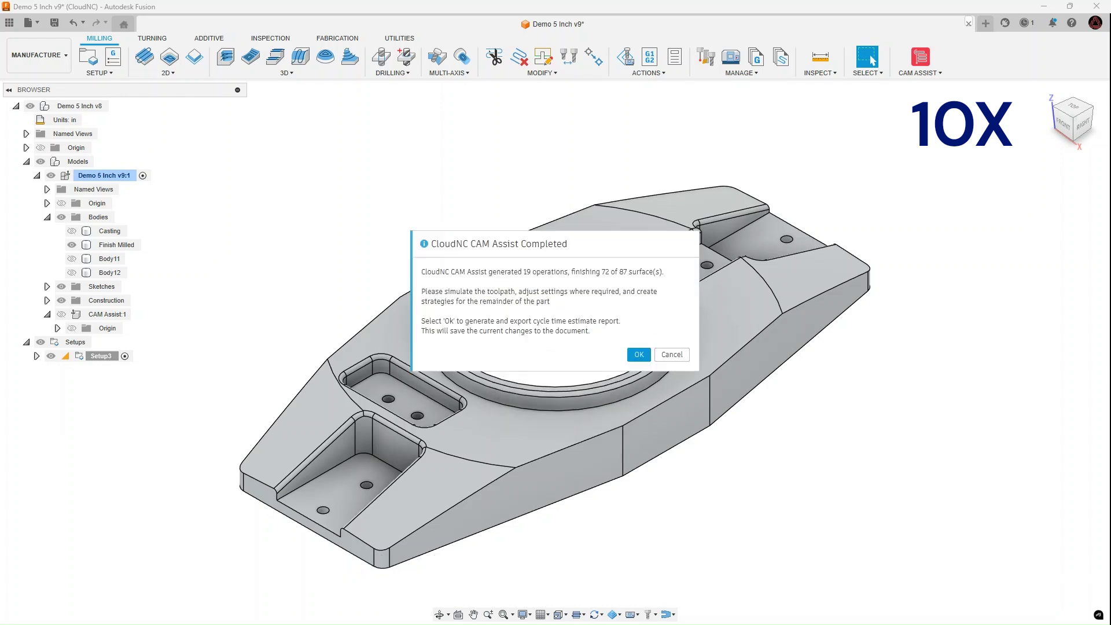
click(639, 354)
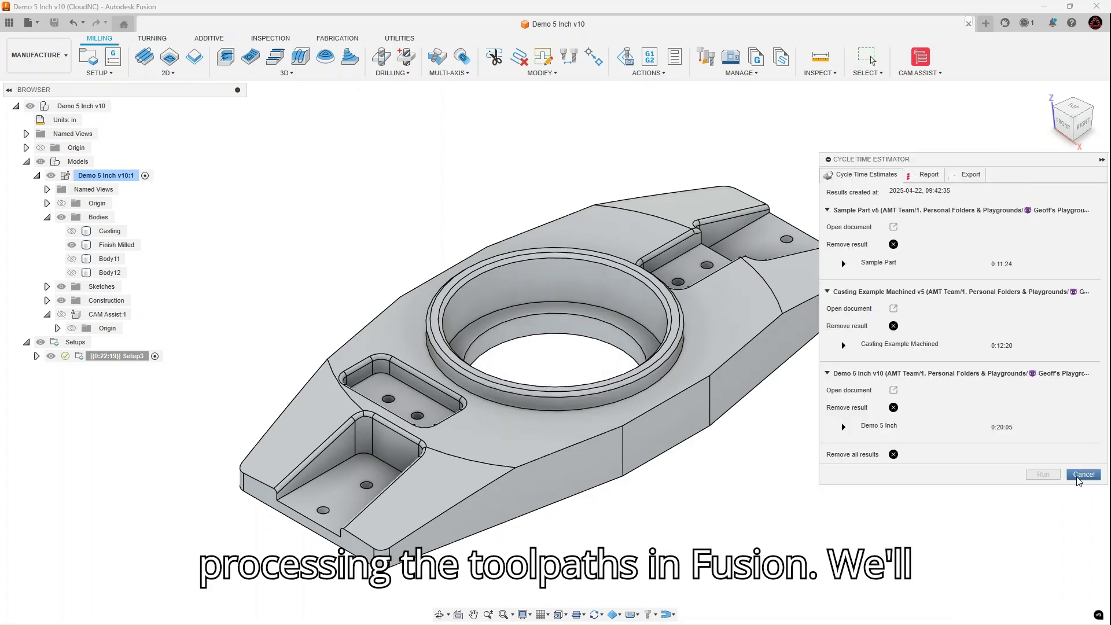
- Close the cycle time estimates and preview the Roughing1, Roughing2 and Roughing3 toolpaths
click(1083, 474)
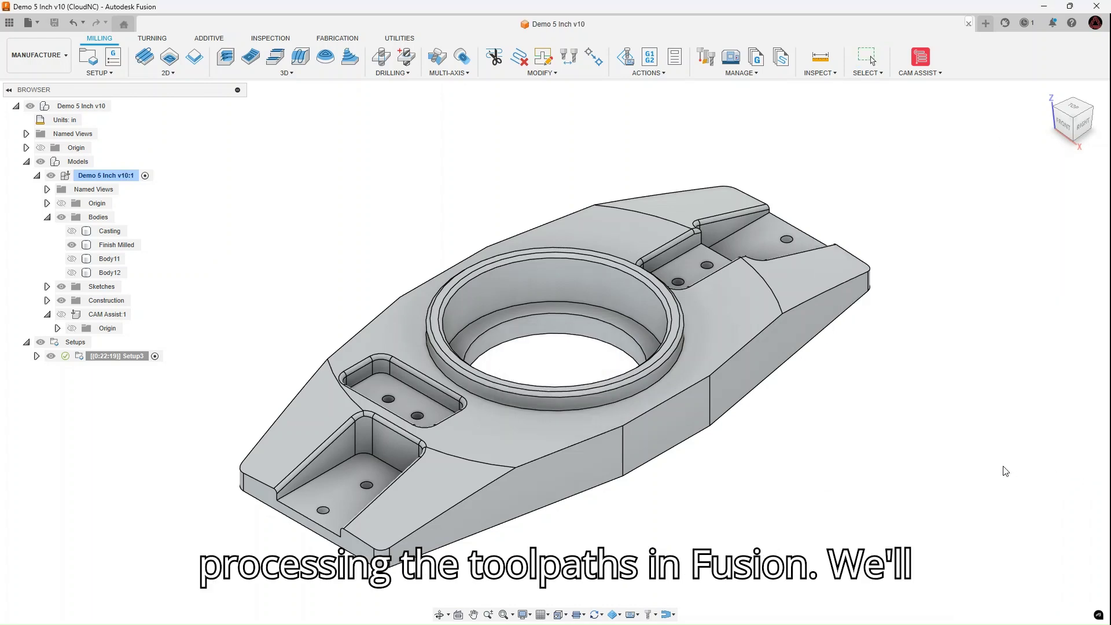
click(37, 356)
click(47, 370)
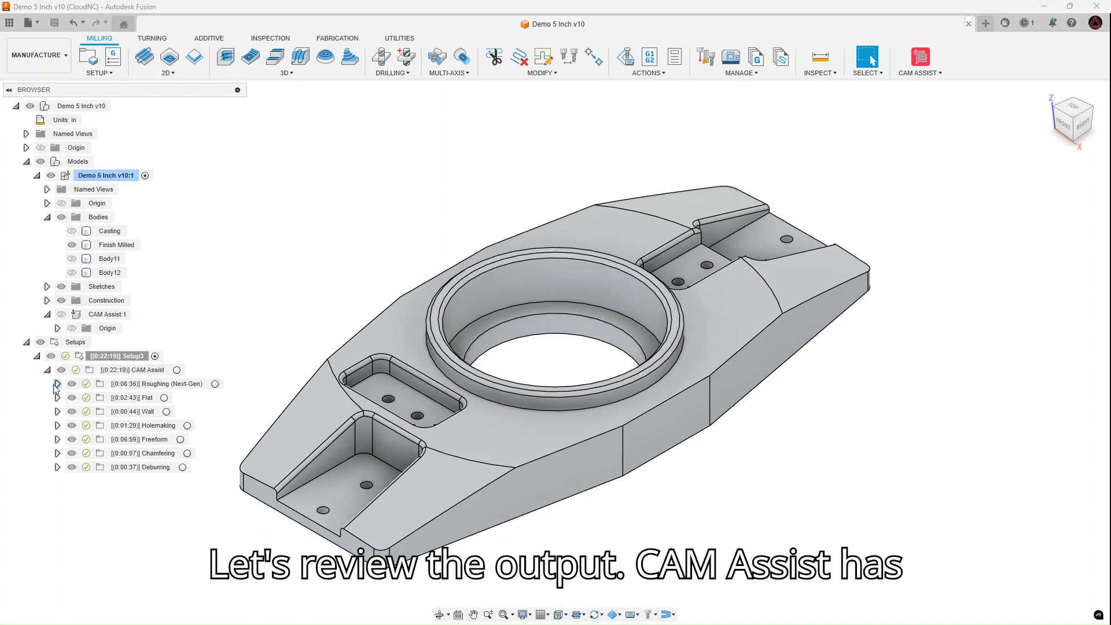
click(58, 384)
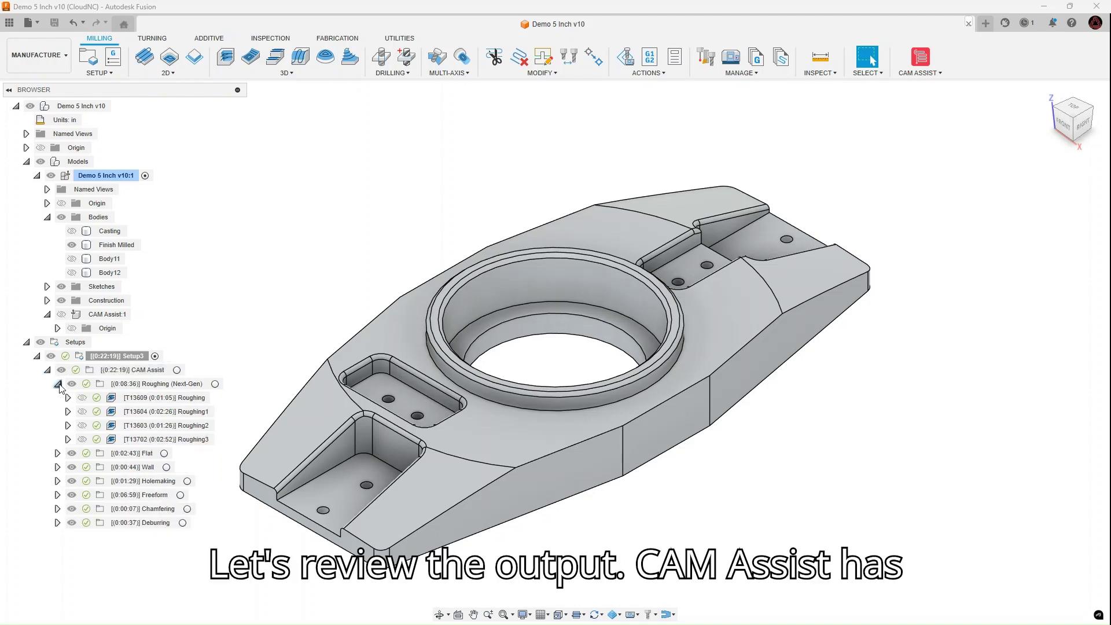
click(129, 384)
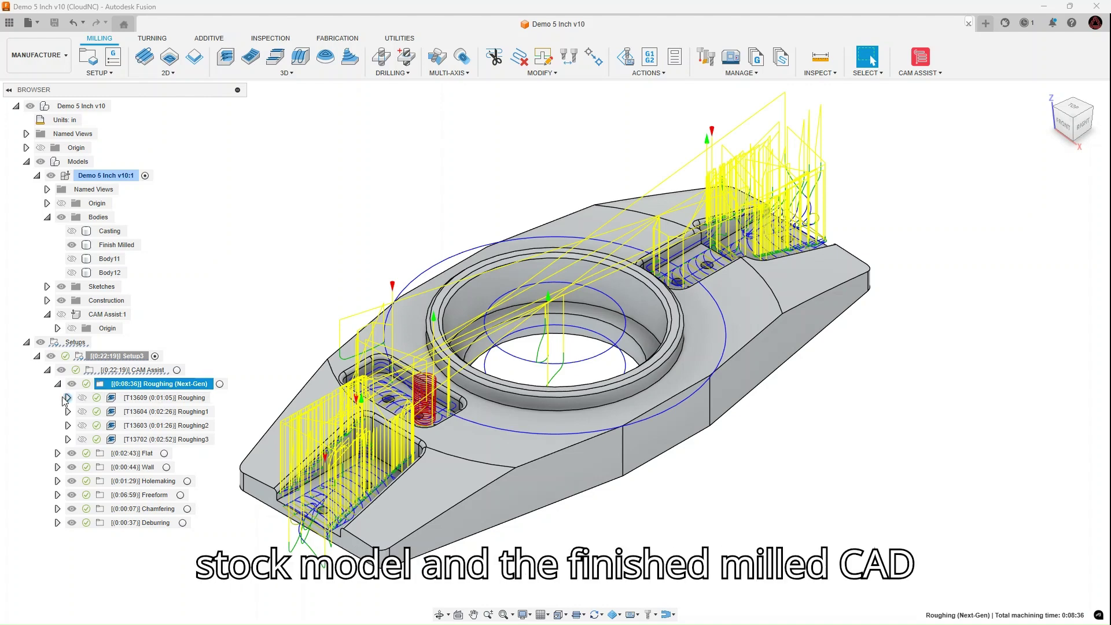
click(152, 412)
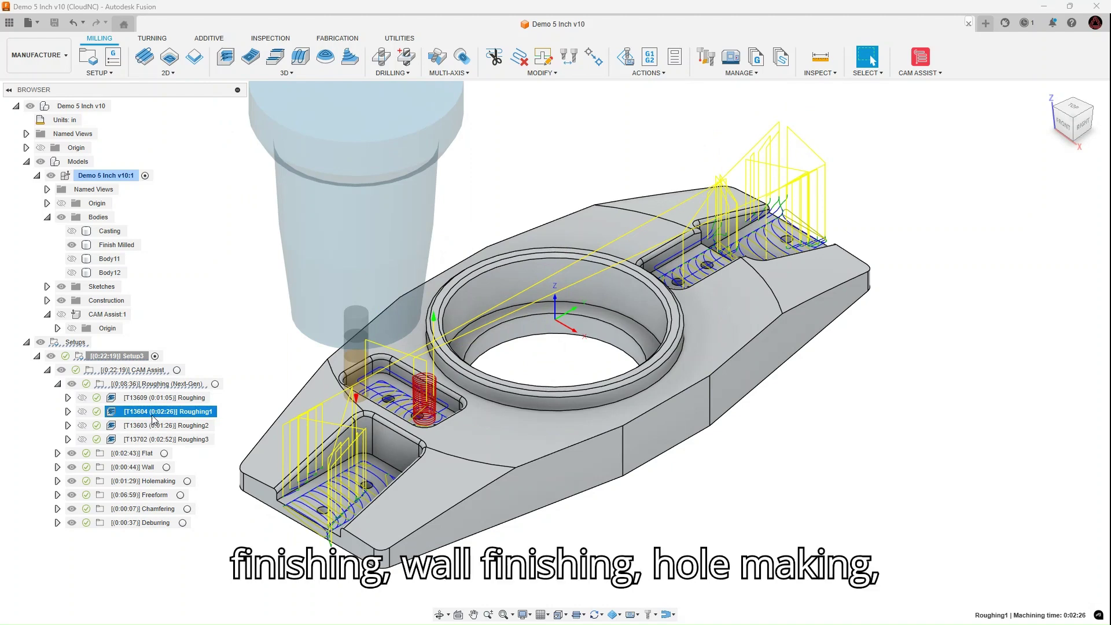
click(155, 427)
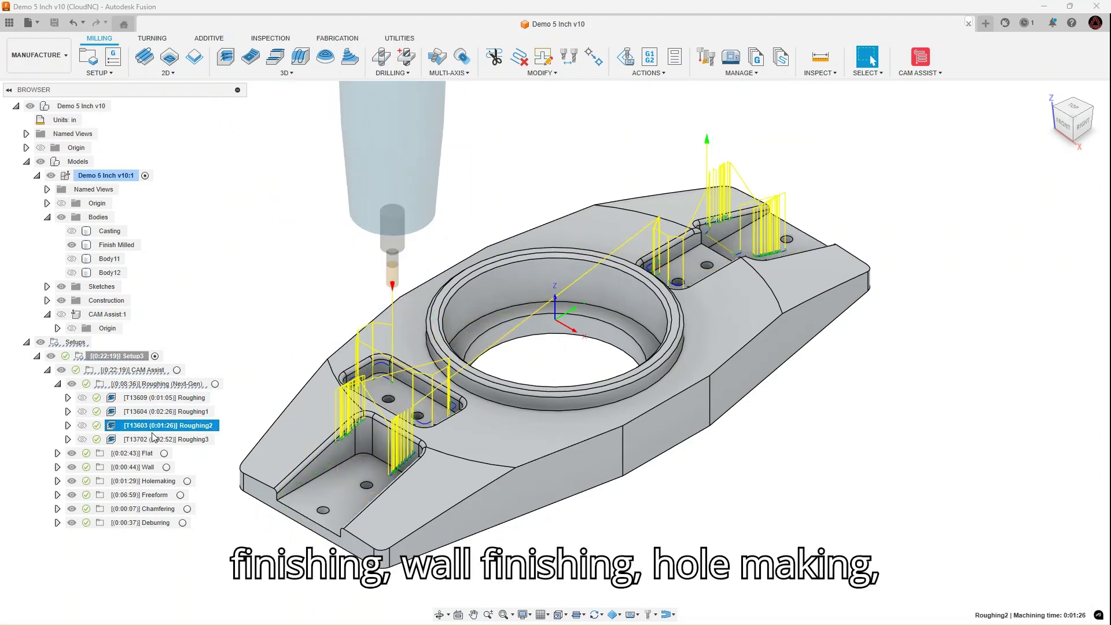
click(154, 439)
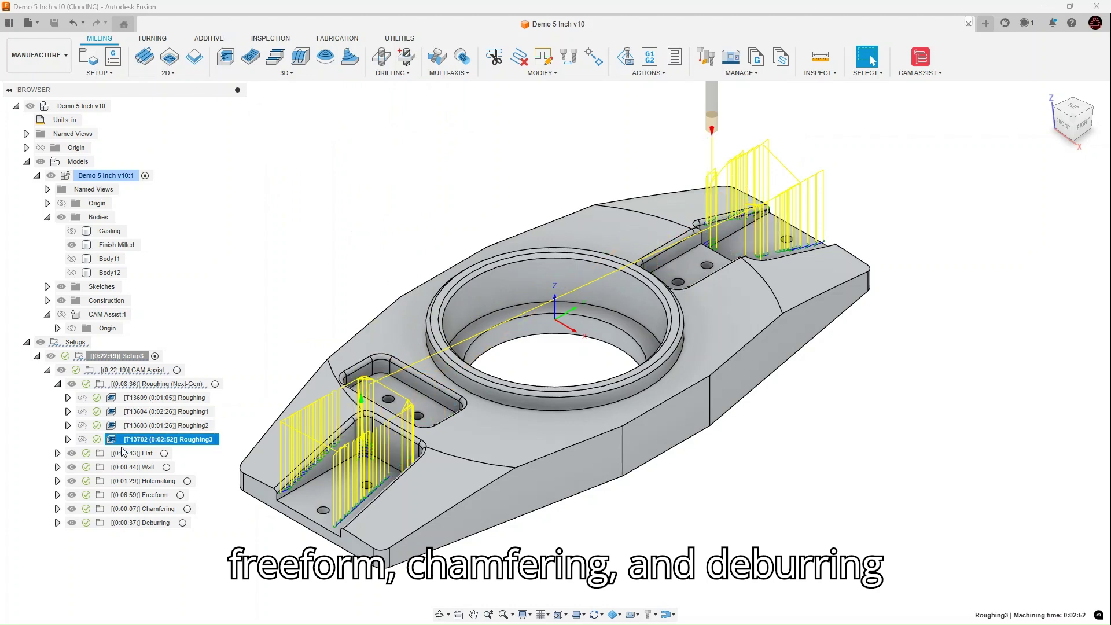
- Preview the Flat finishing toolpaths and the Wall toolpaths through Wall4, then clear the view
click(58, 453)
click(139, 459)
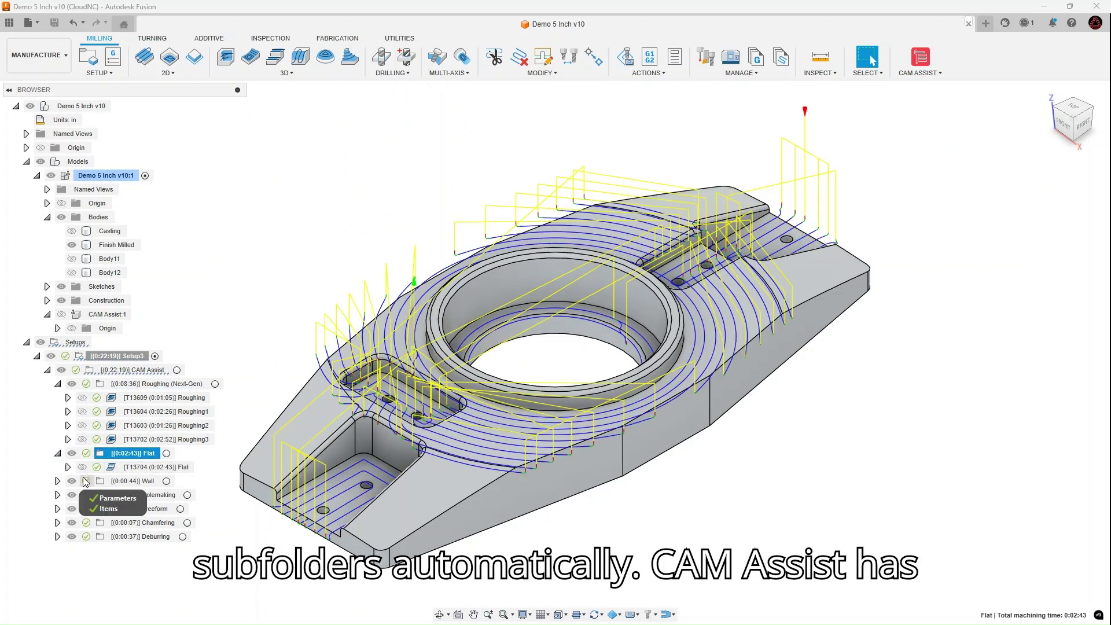
click(57, 481)
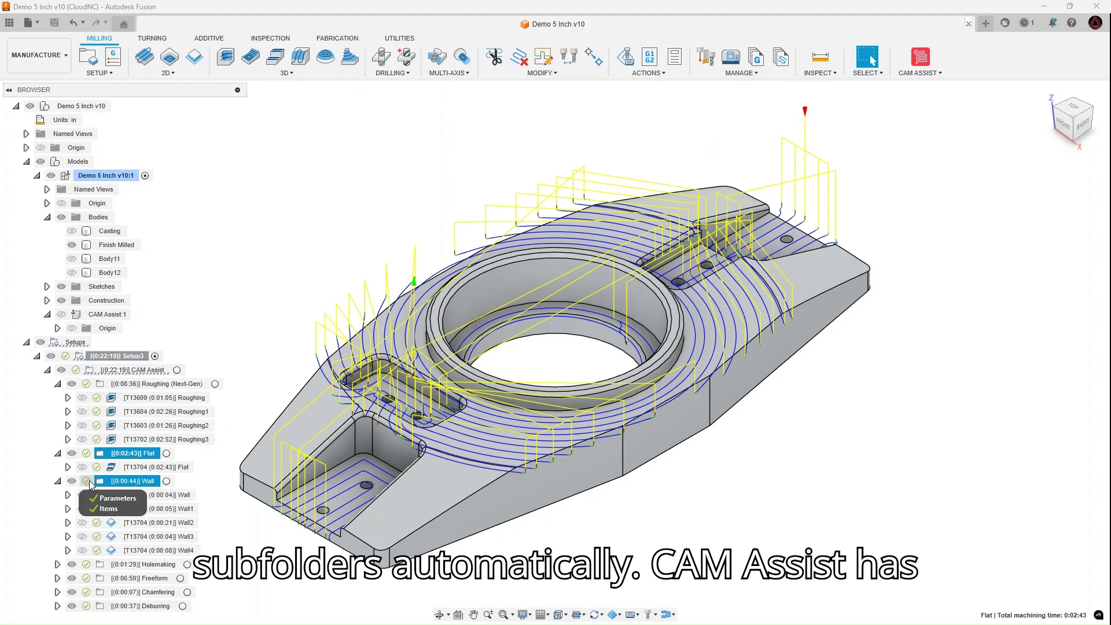
click(156, 496)
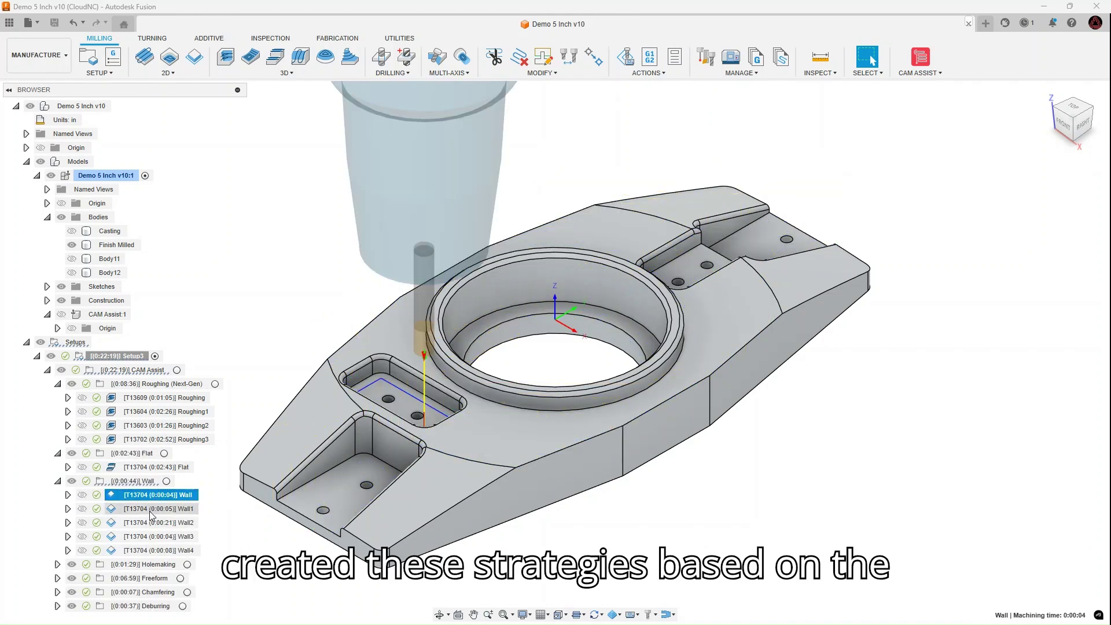
click(151, 509)
click(147, 522)
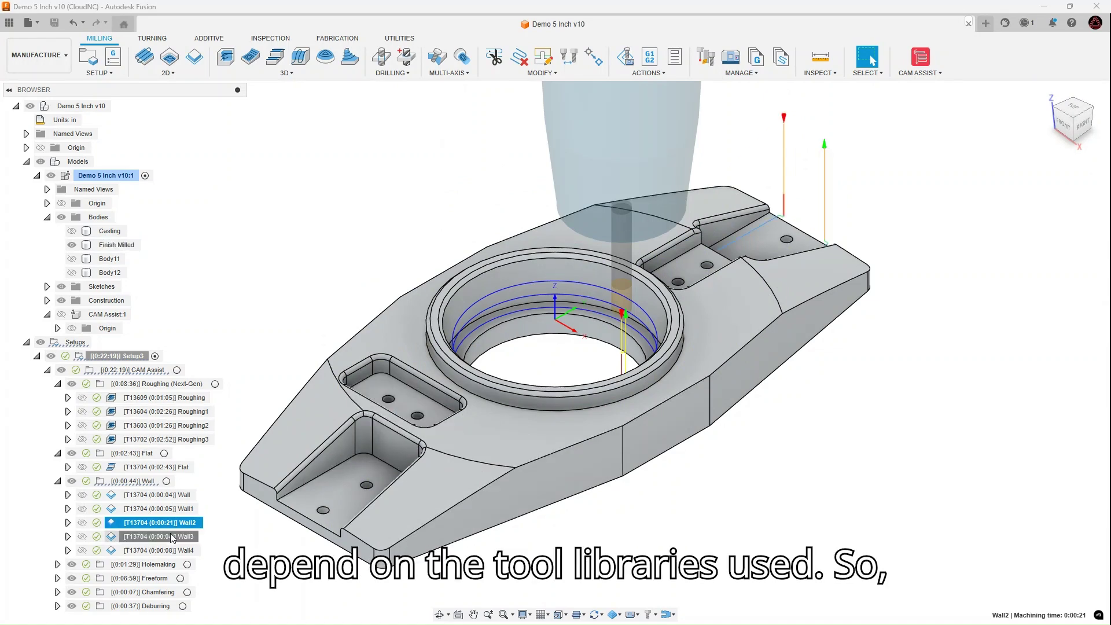
click(168, 551)
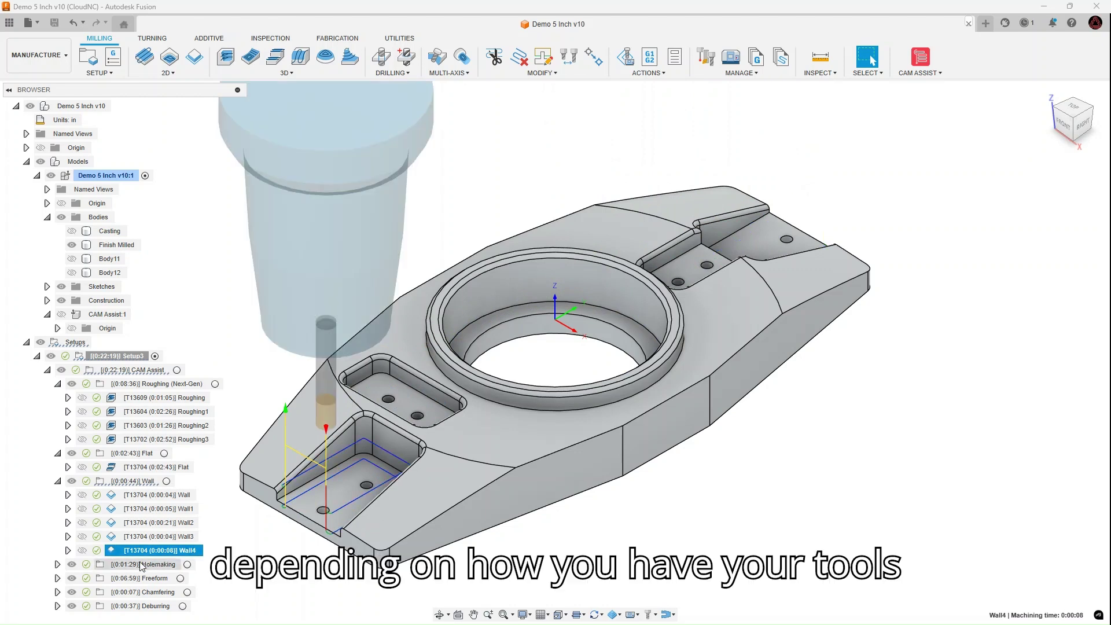
key(Escape)
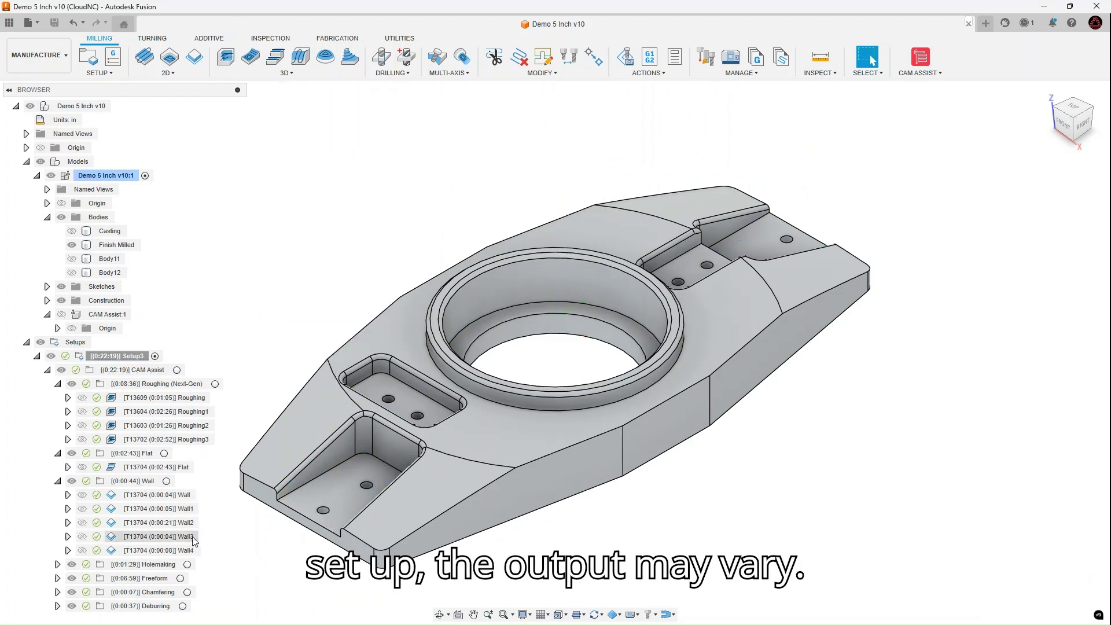
- Show the Holemaking, Freeform, Chamfering and Deburring toolpaths on the part
click(160, 565)
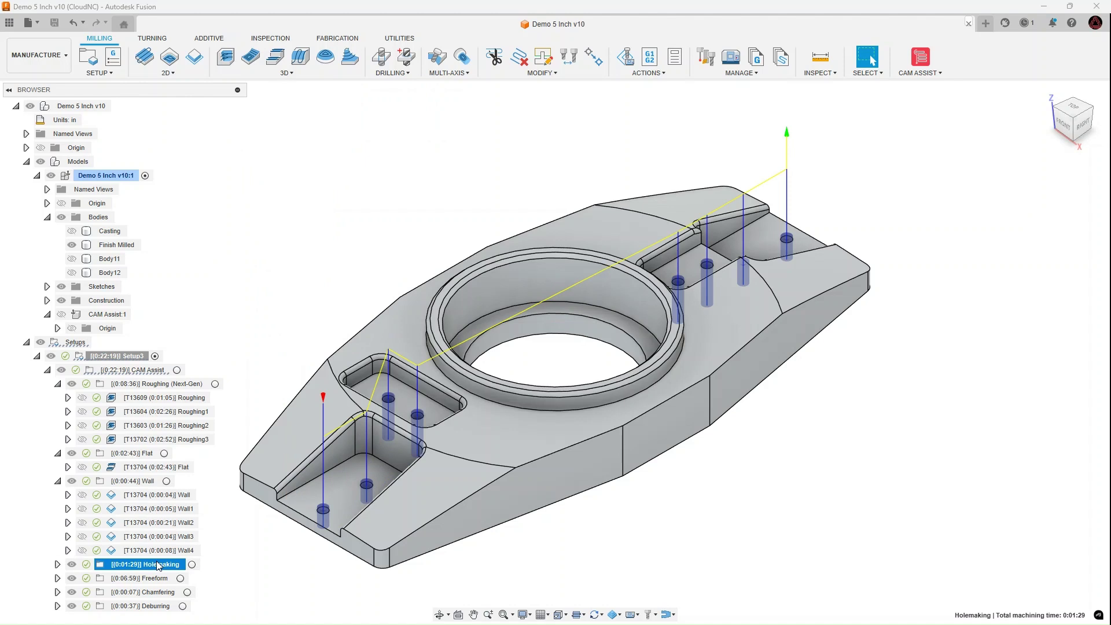
click(58, 578)
scroll(58, 578, down, 1)
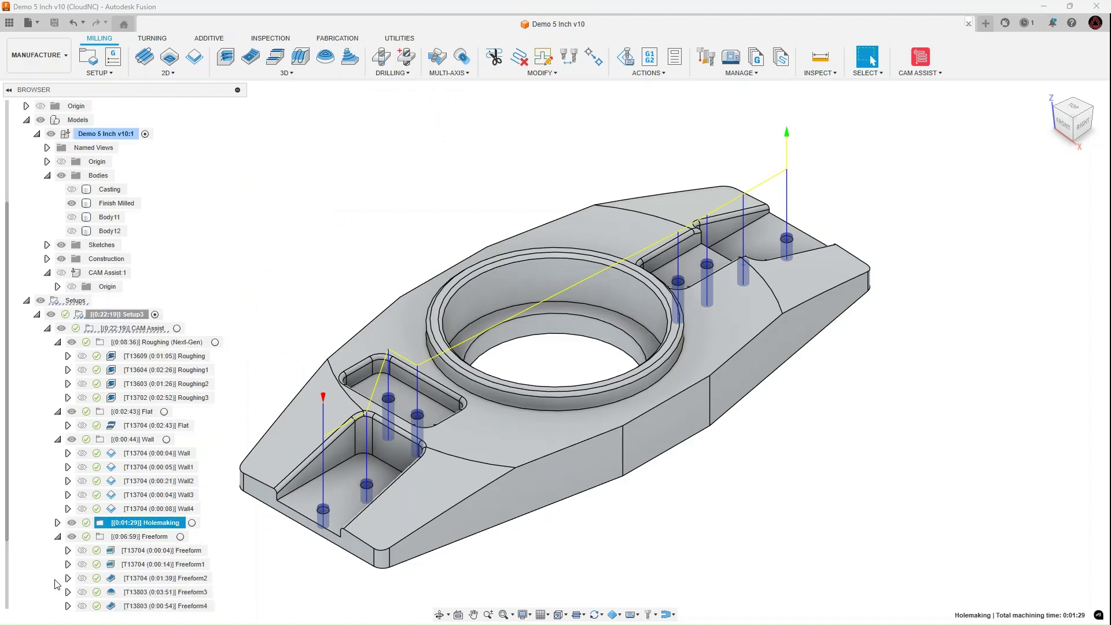
scroll(144, 579, down, 1)
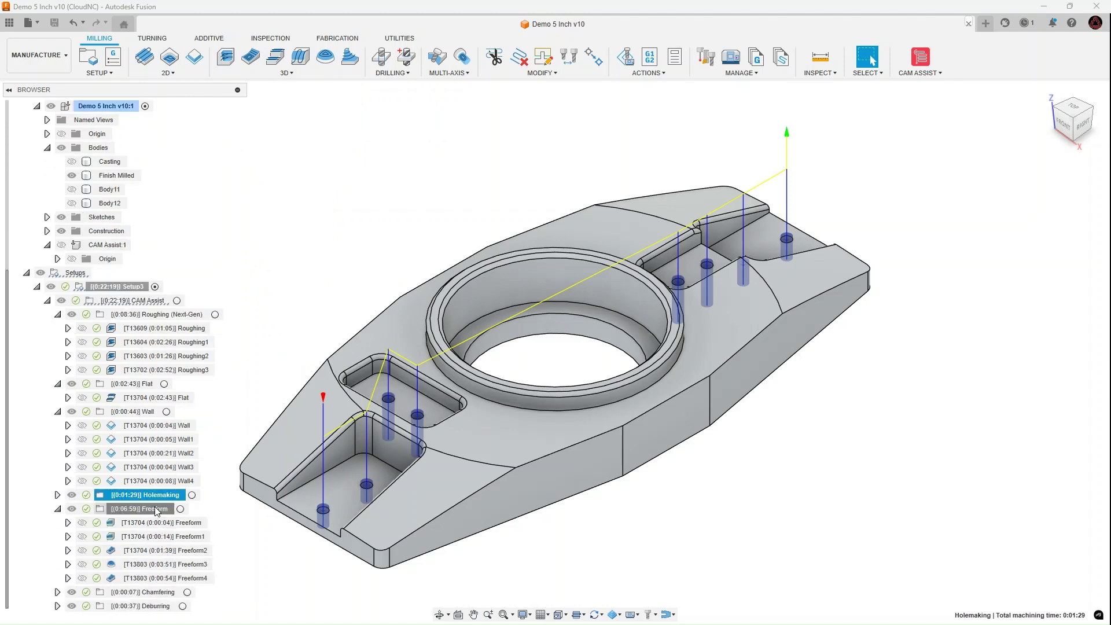
click(156, 509)
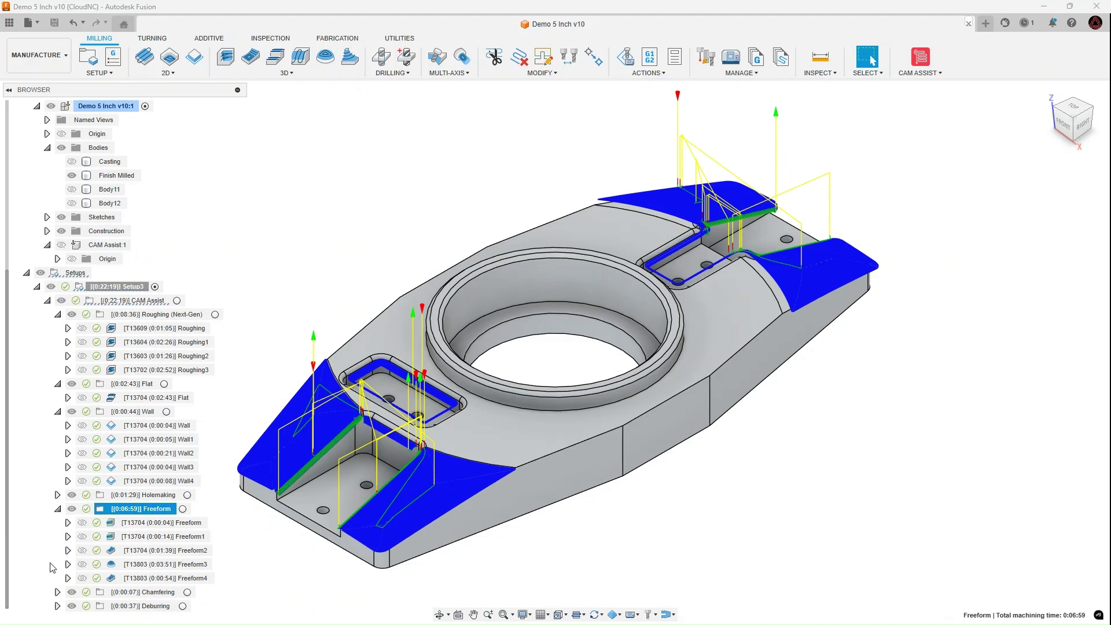
click(57, 592)
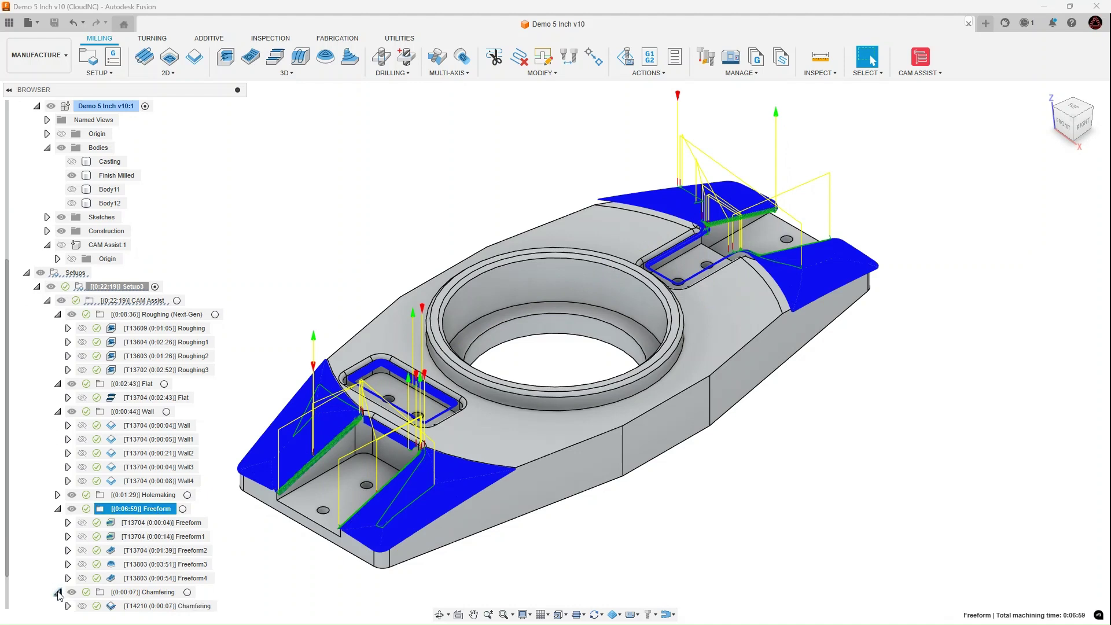
click(151, 605)
scroll(113, 575, down, 1)
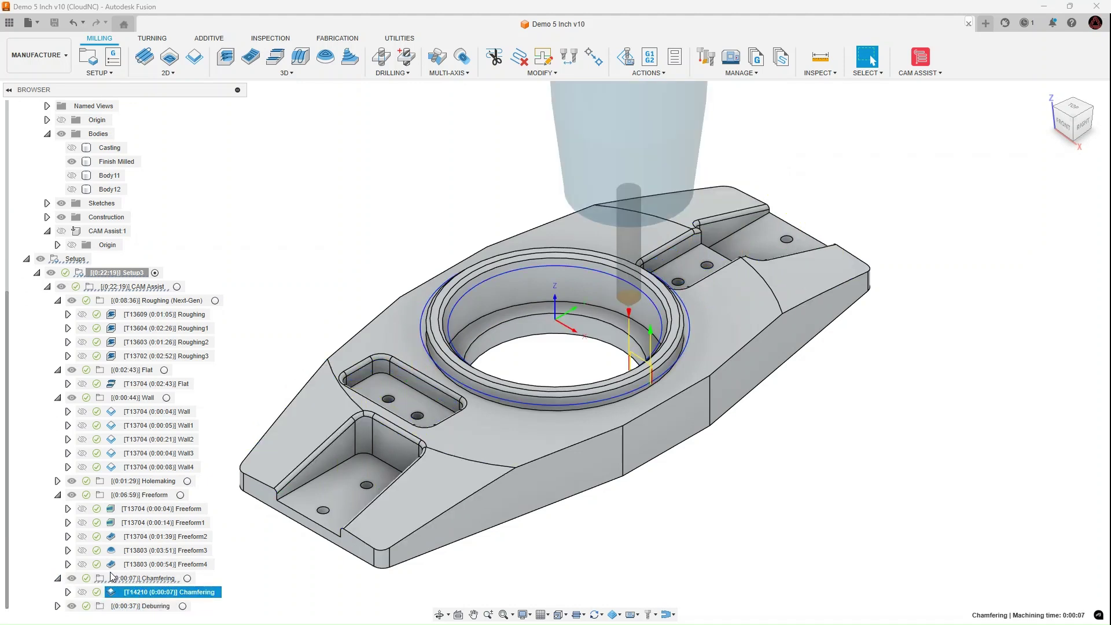
click(57, 606)
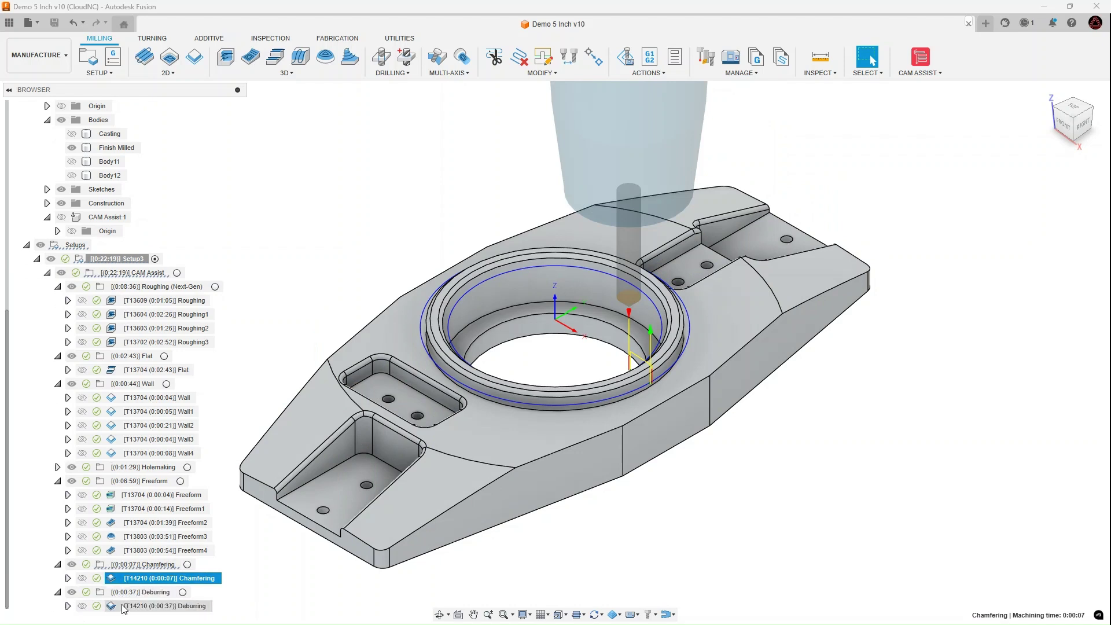
click(146, 605)
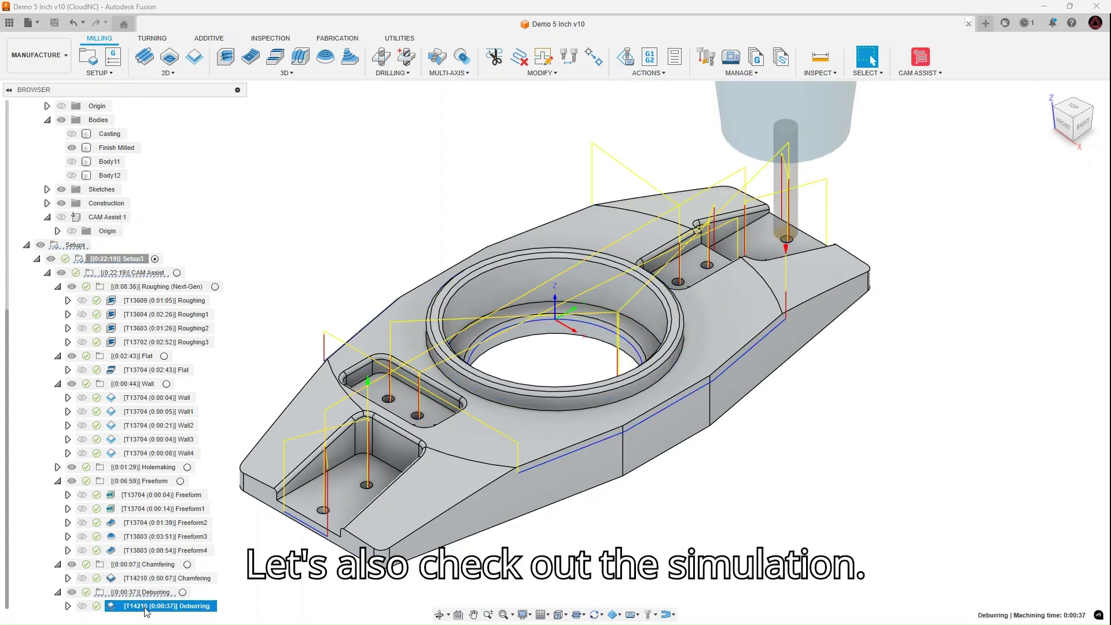
- Simulate all toolpaths in the CAM Assist folder and play the simulation
click(128, 274)
right_click(128, 273)
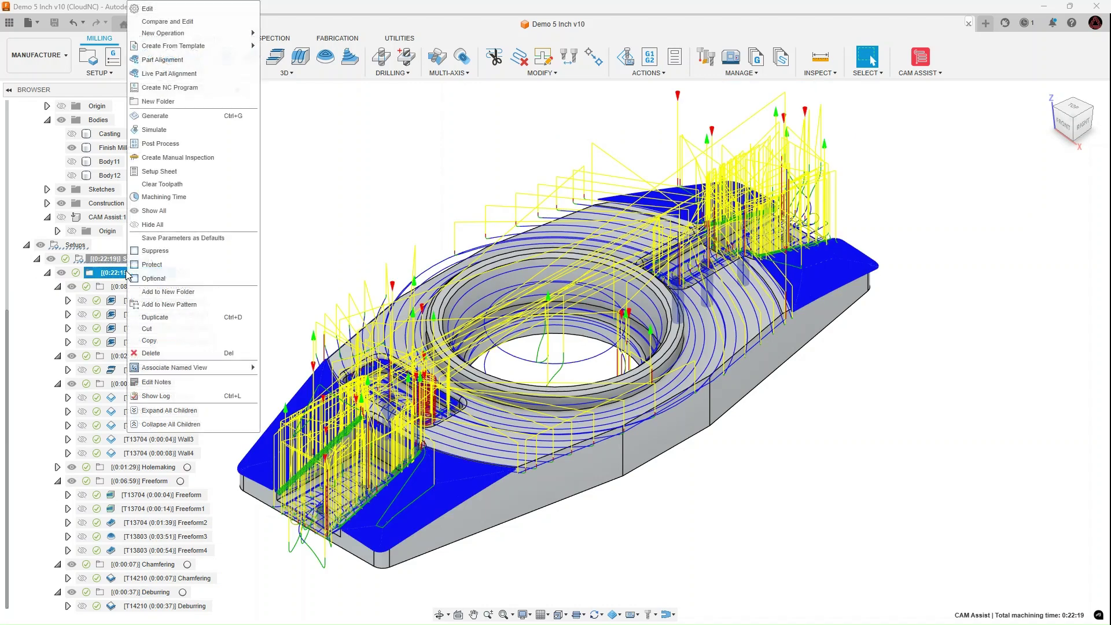
click(172, 129)
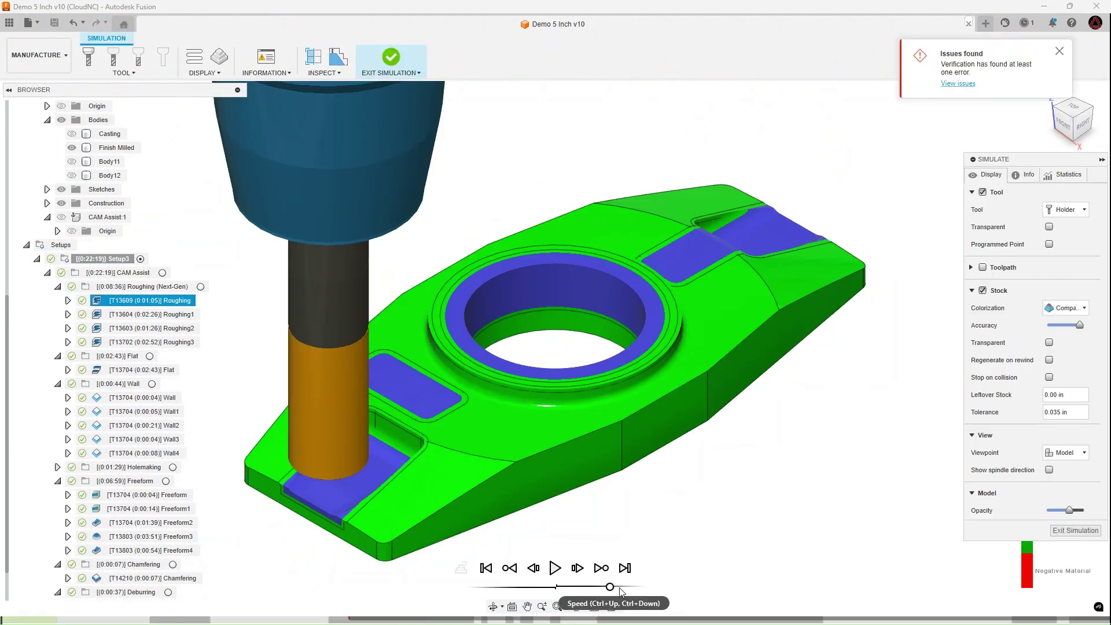
key(space)
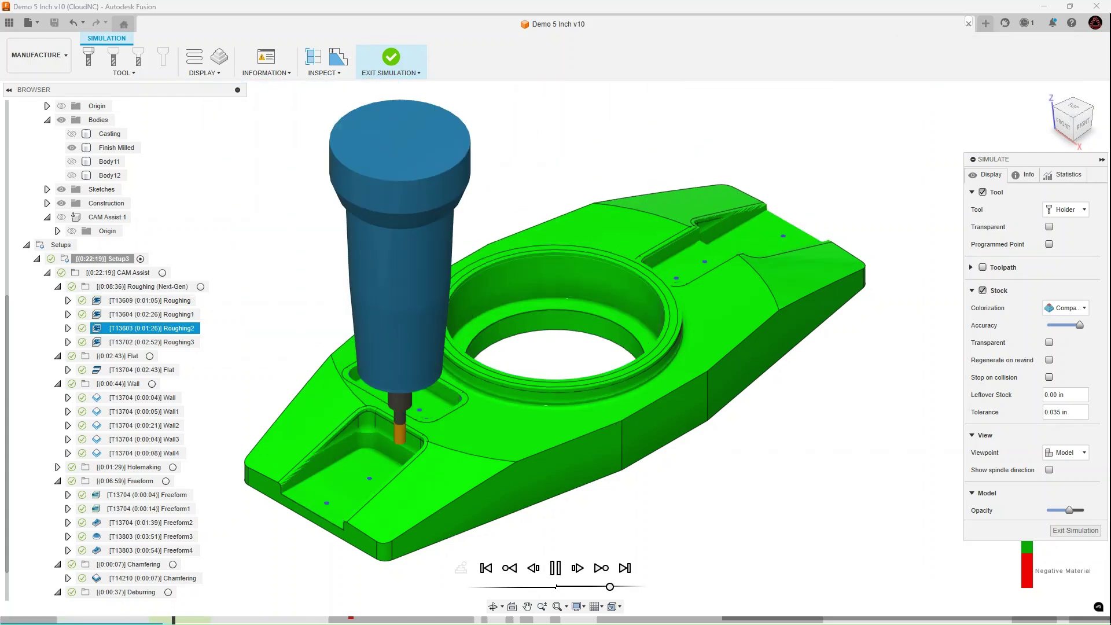
scroll(605, 300, up, 2)
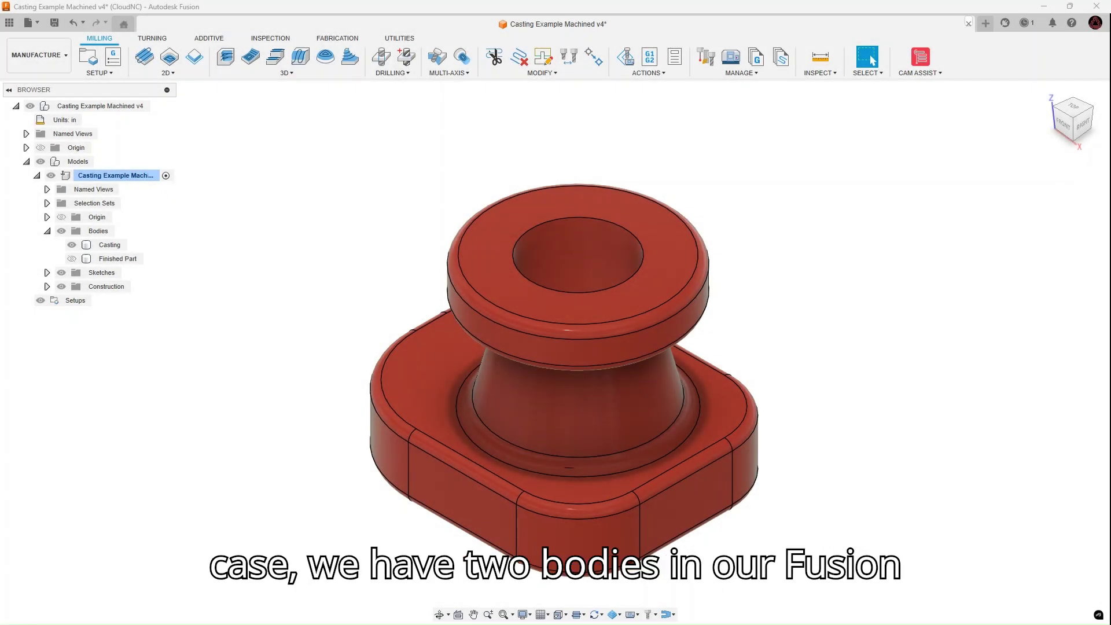
- Toggle the Casting and Finished Part bodies to compare them, then hide both
click(80, 248)
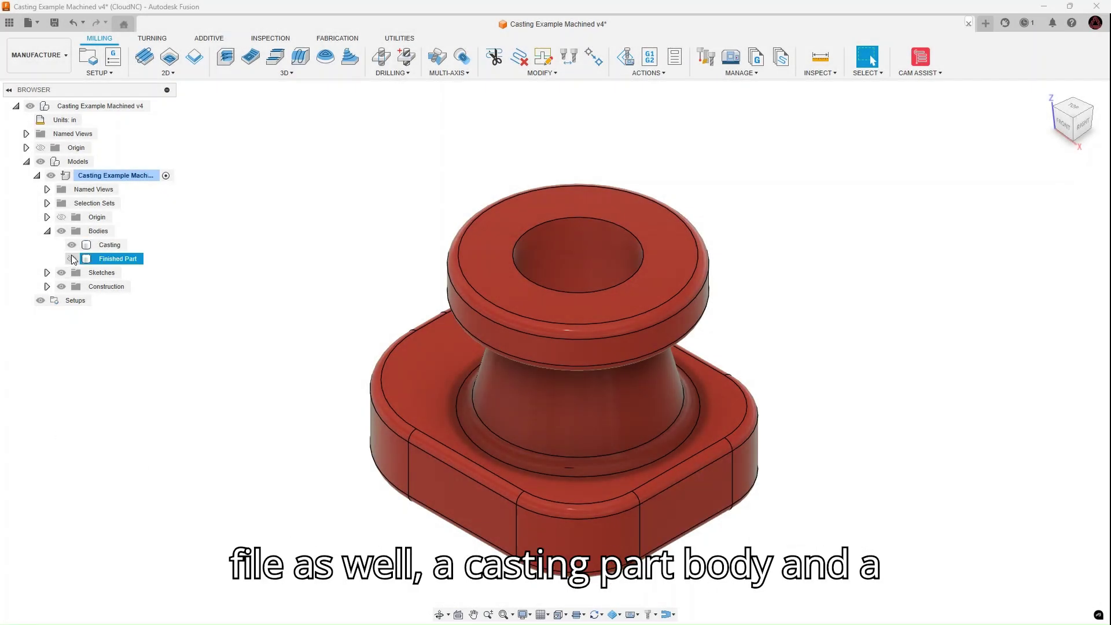
click(71, 245)
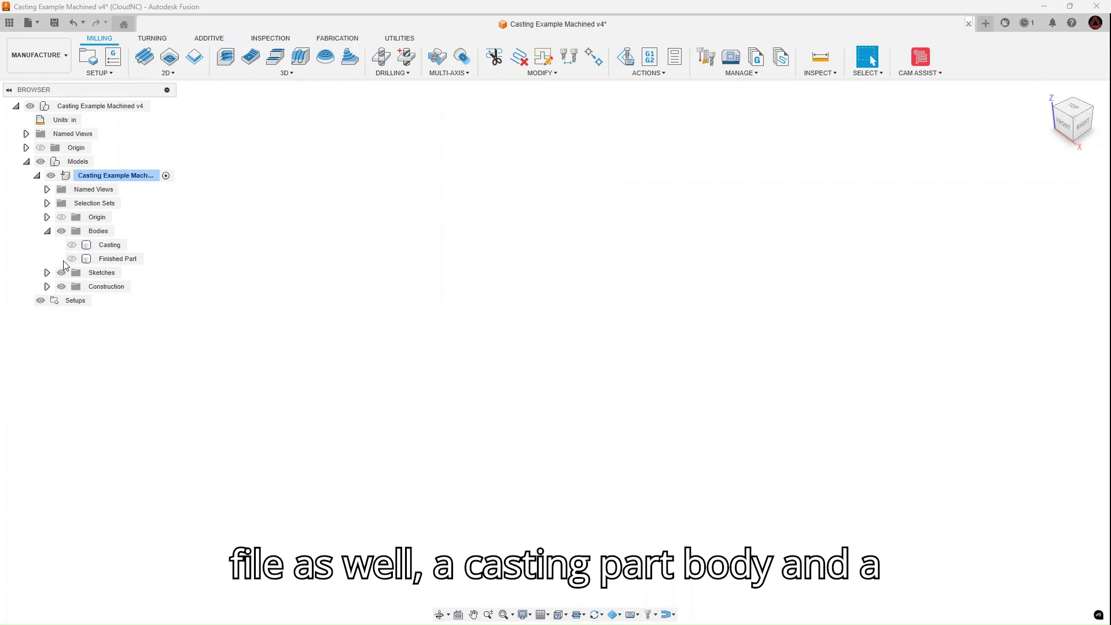
click(71, 259)
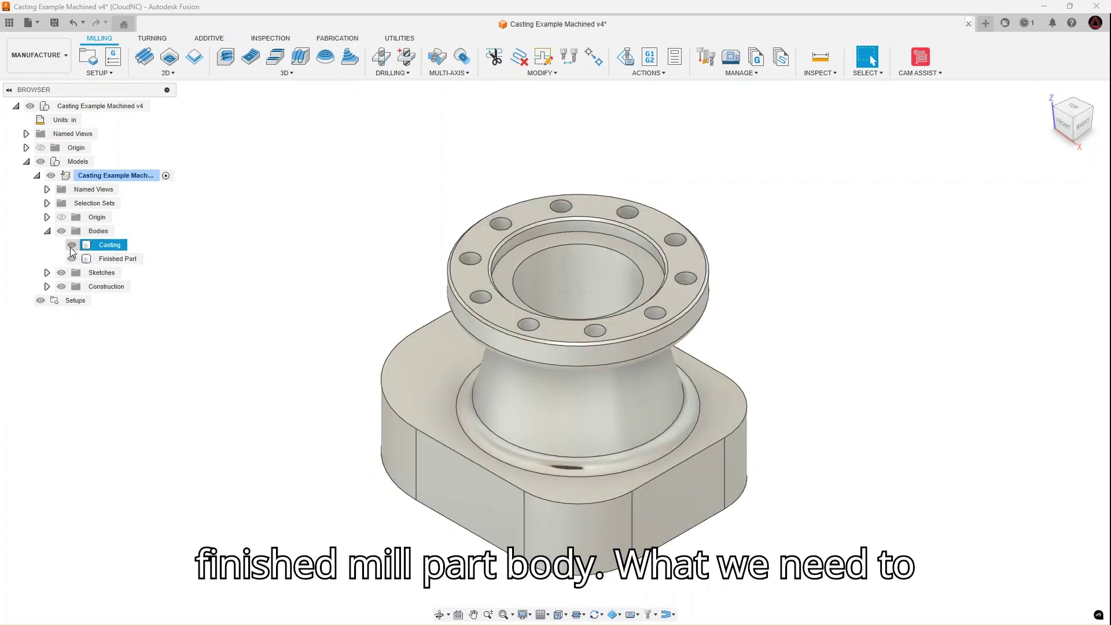
click(71, 245)
click(71, 246)
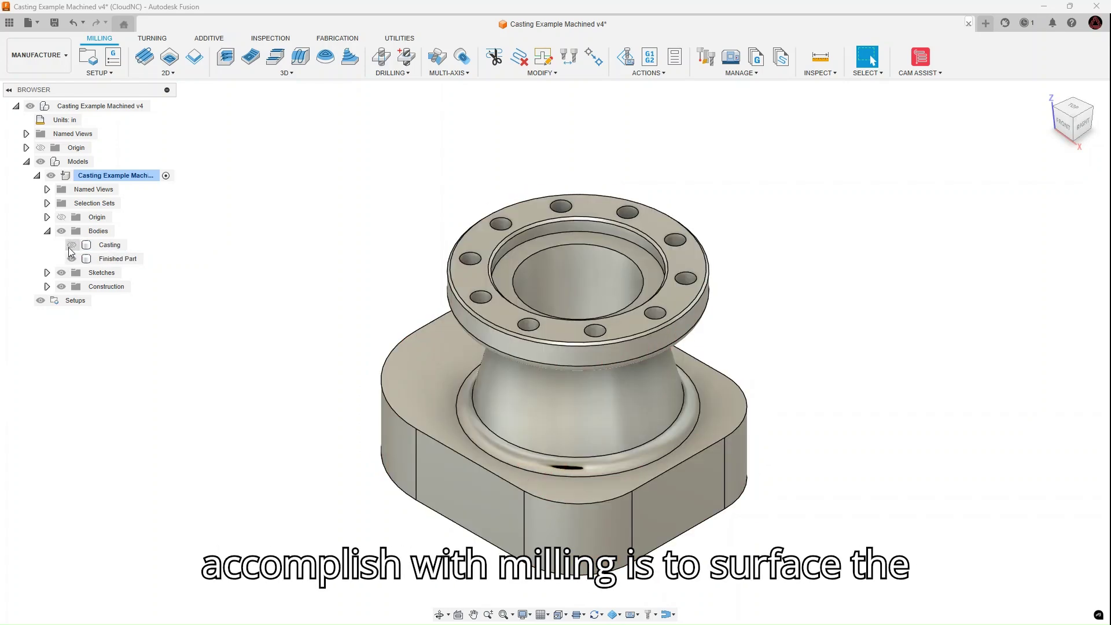
click(118, 258)
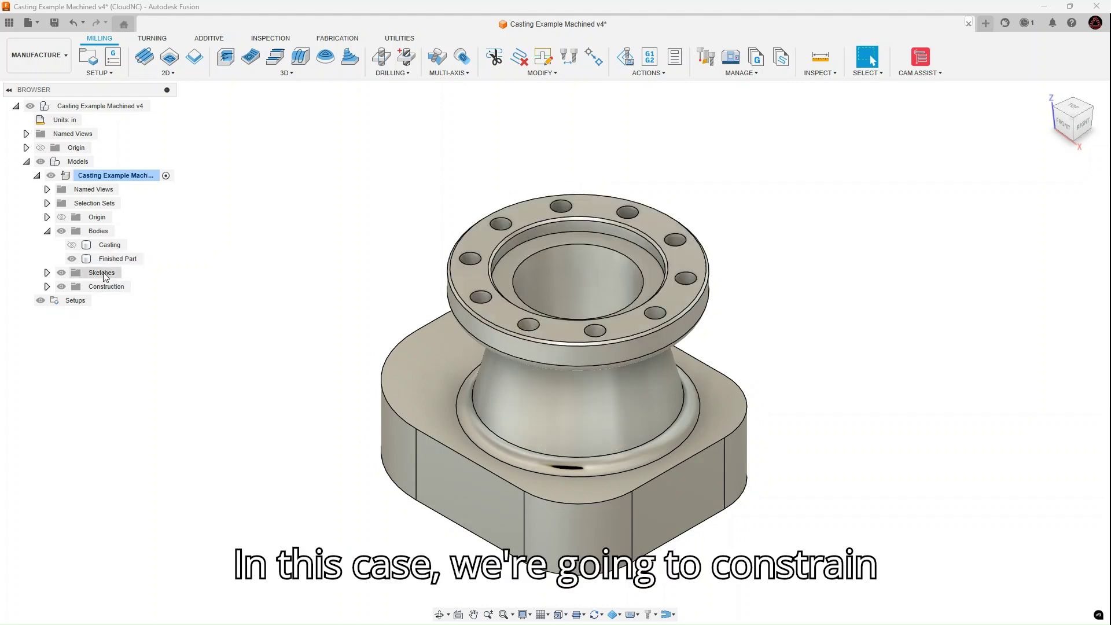
click(71, 259)
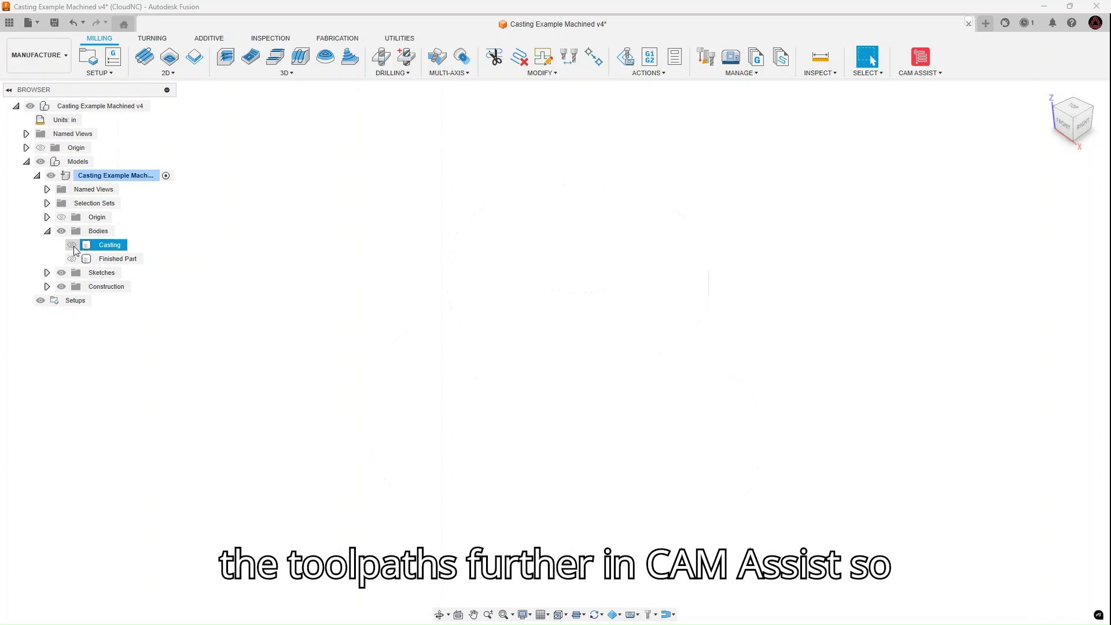
click(110, 74)
click(110, 85)
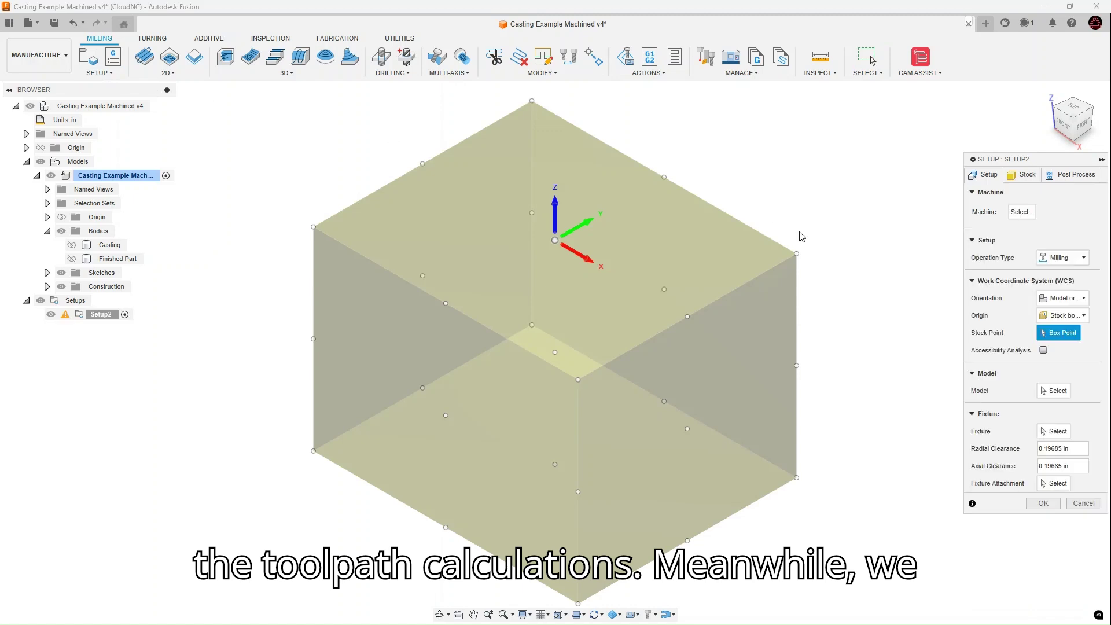
click(1023, 174)
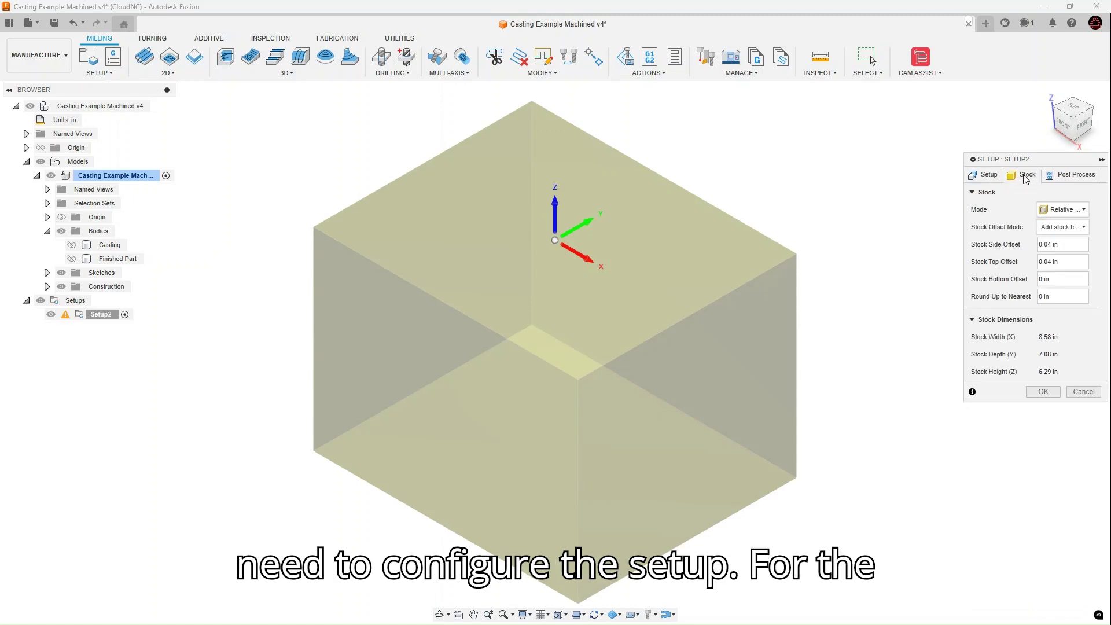
click(1062, 211)
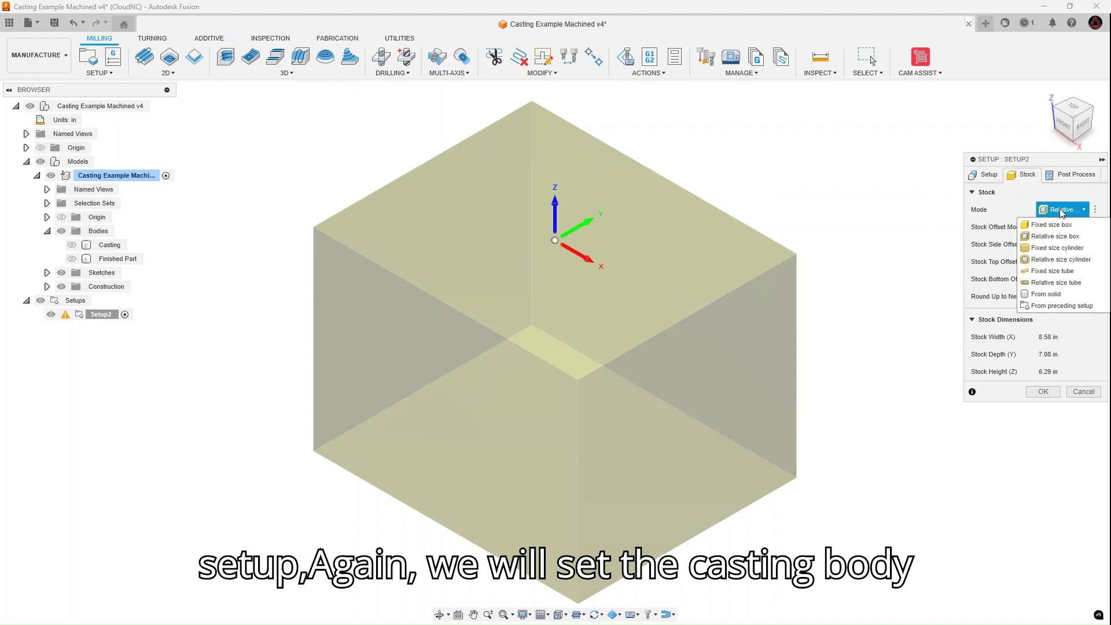
click(1042, 357)
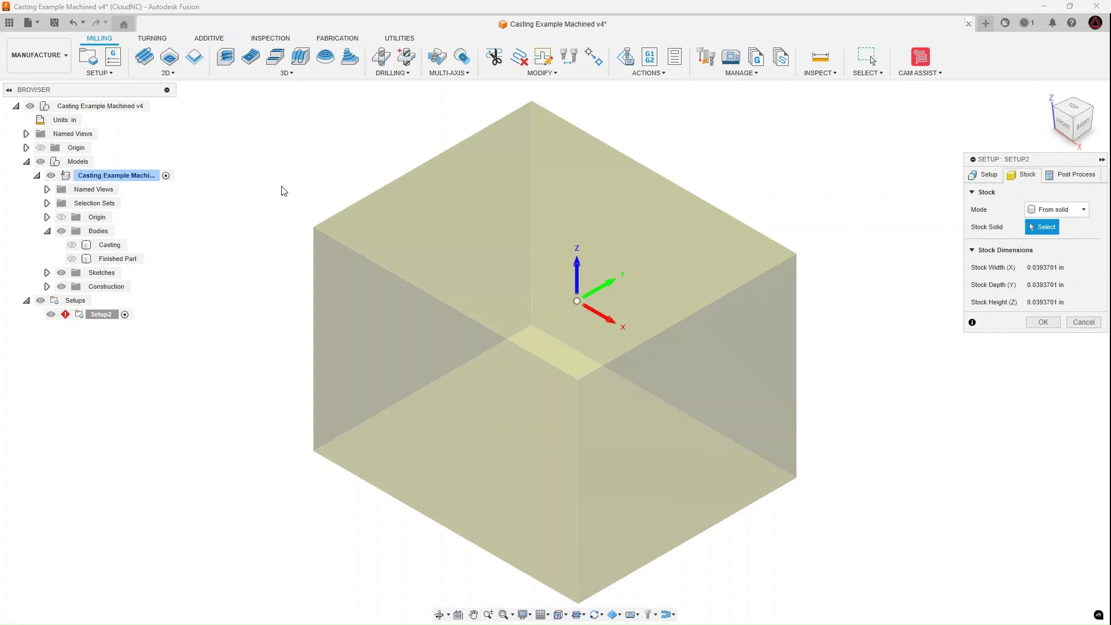
click(105, 245)
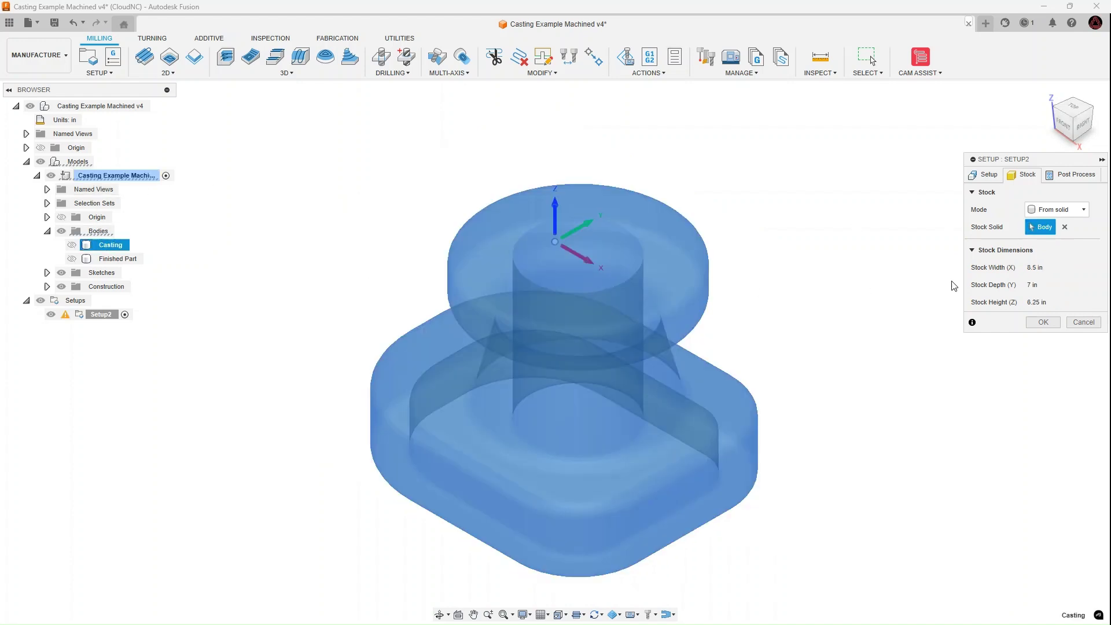
click(989, 175)
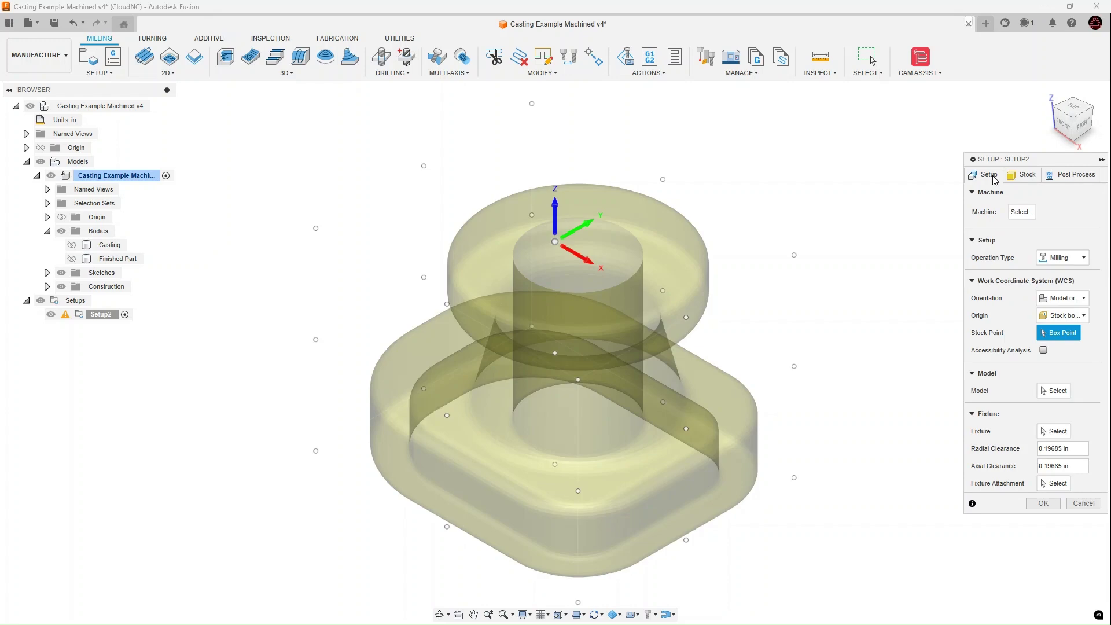
click(1057, 392)
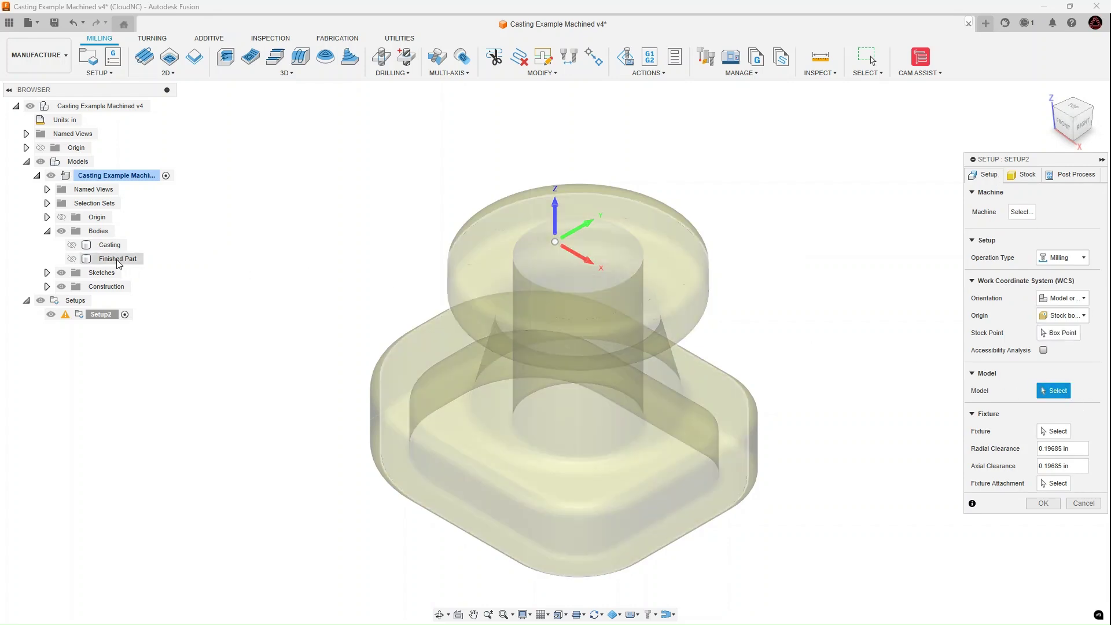
click(119, 261)
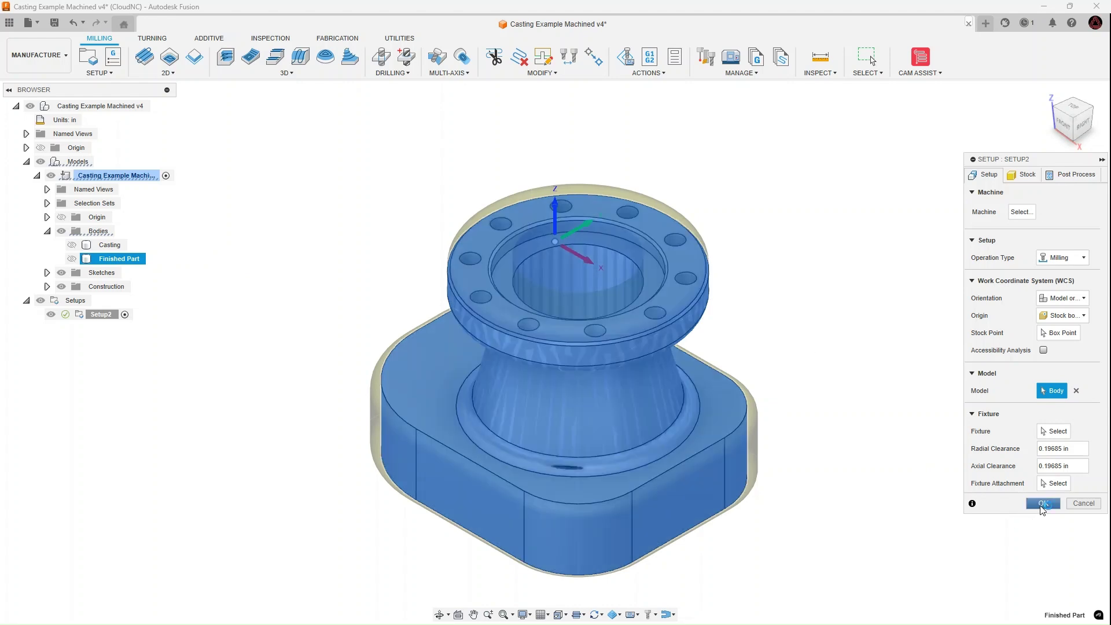
click(72, 259)
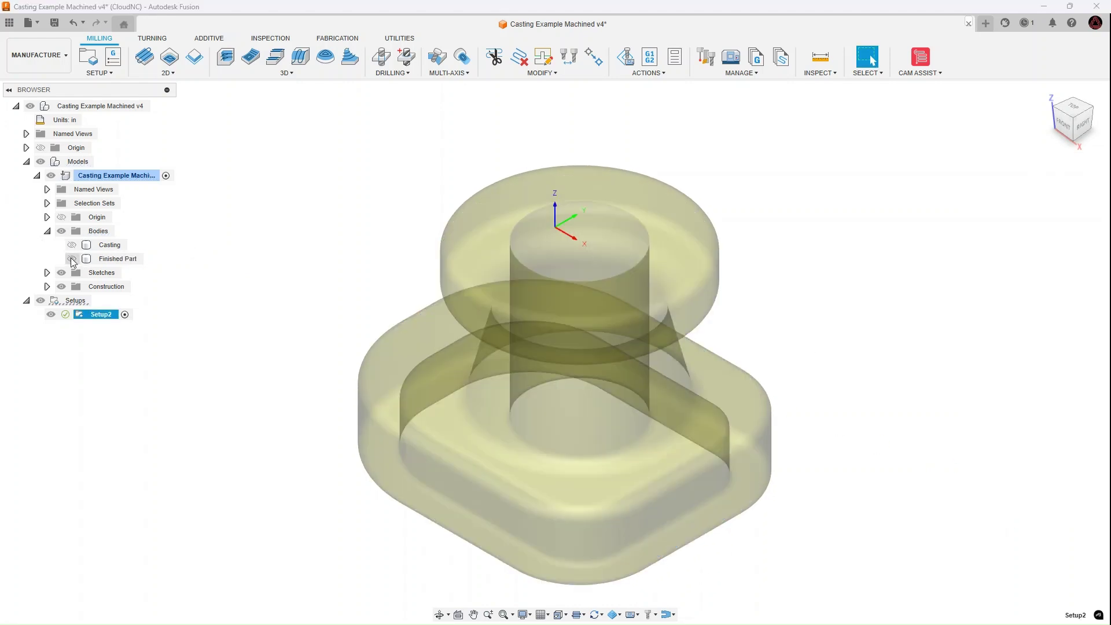
click(72, 259)
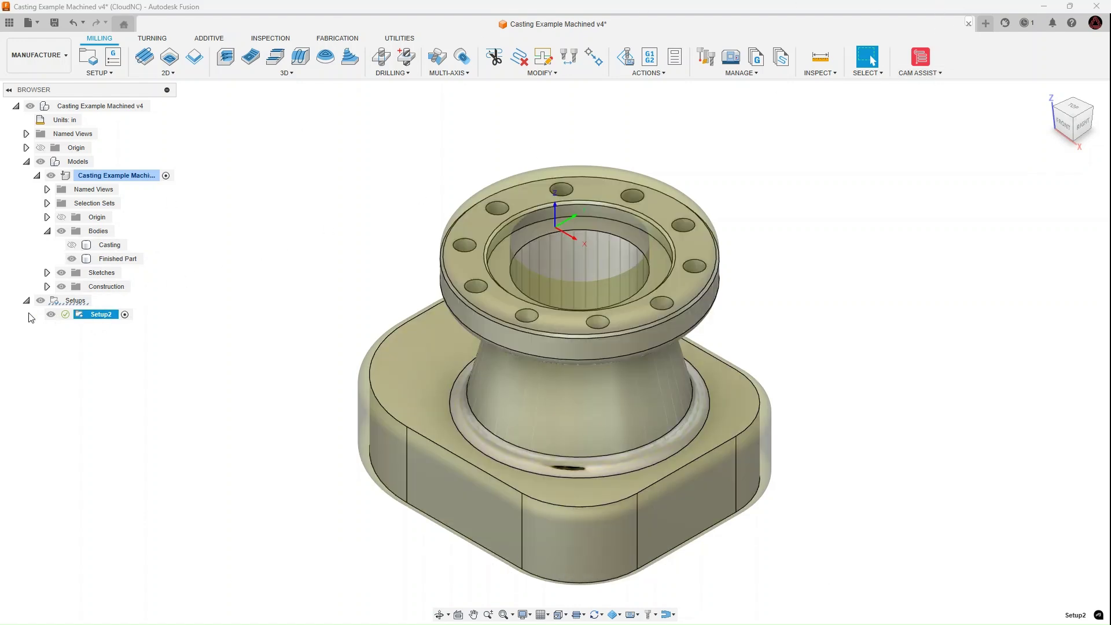
- Use the CloudNC CAM Assist Sample Tools (Inch) library and turn off Machine full part
click(922, 60)
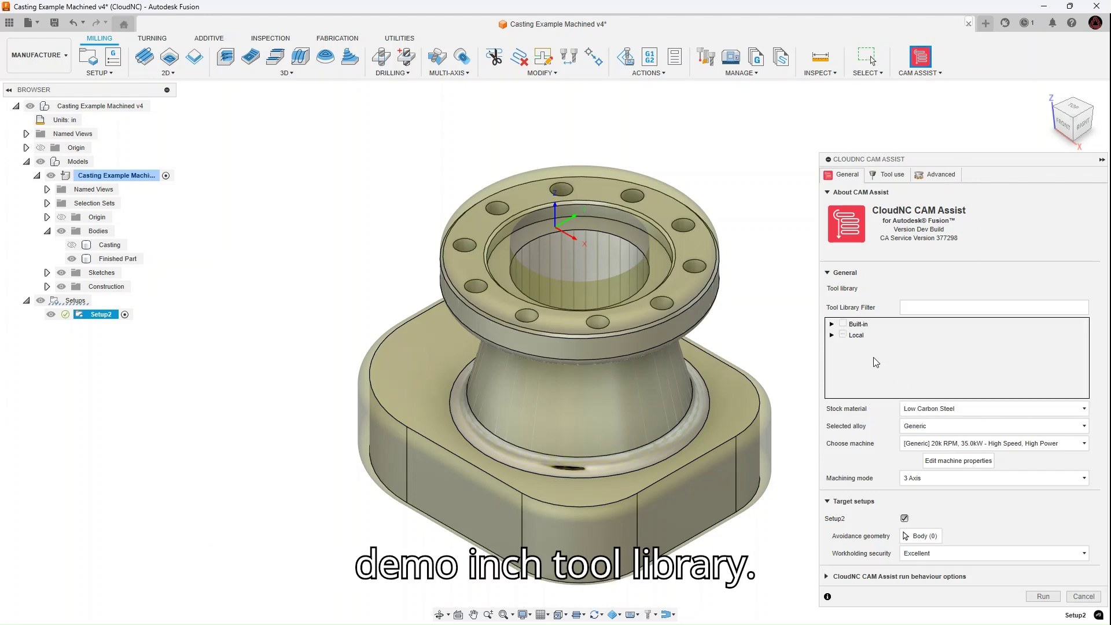
click(833, 336)
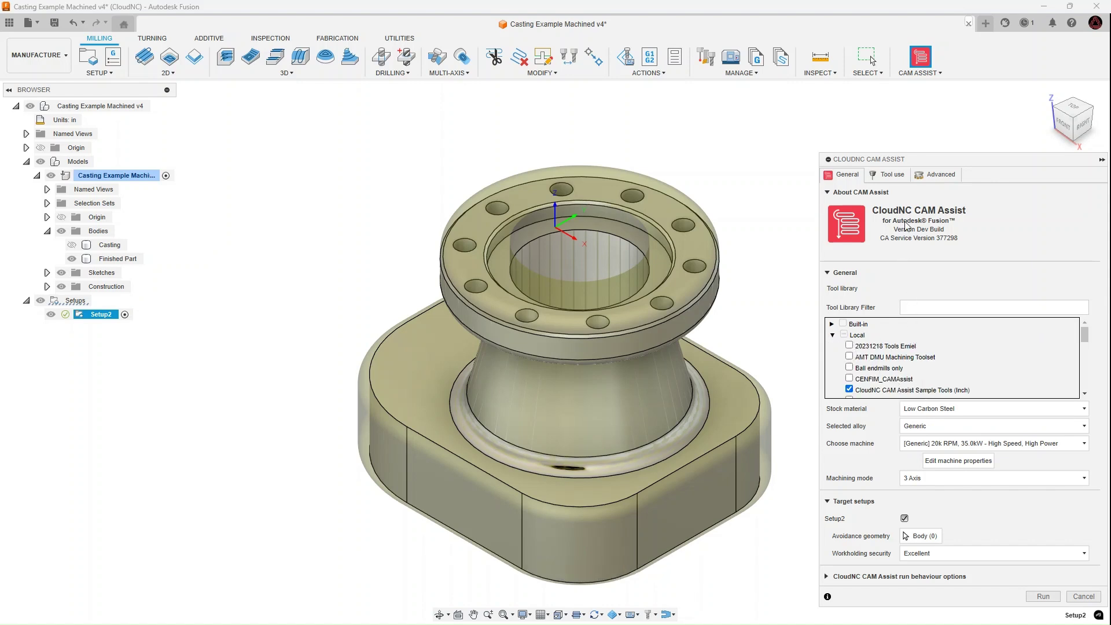
click(892, 174)
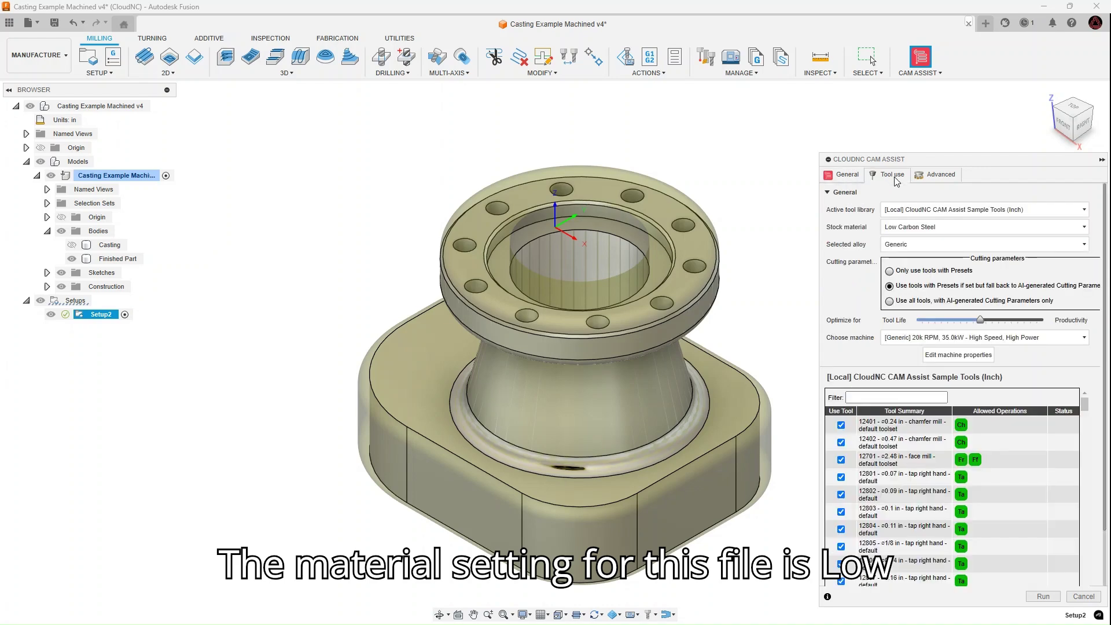
click(933, 175)
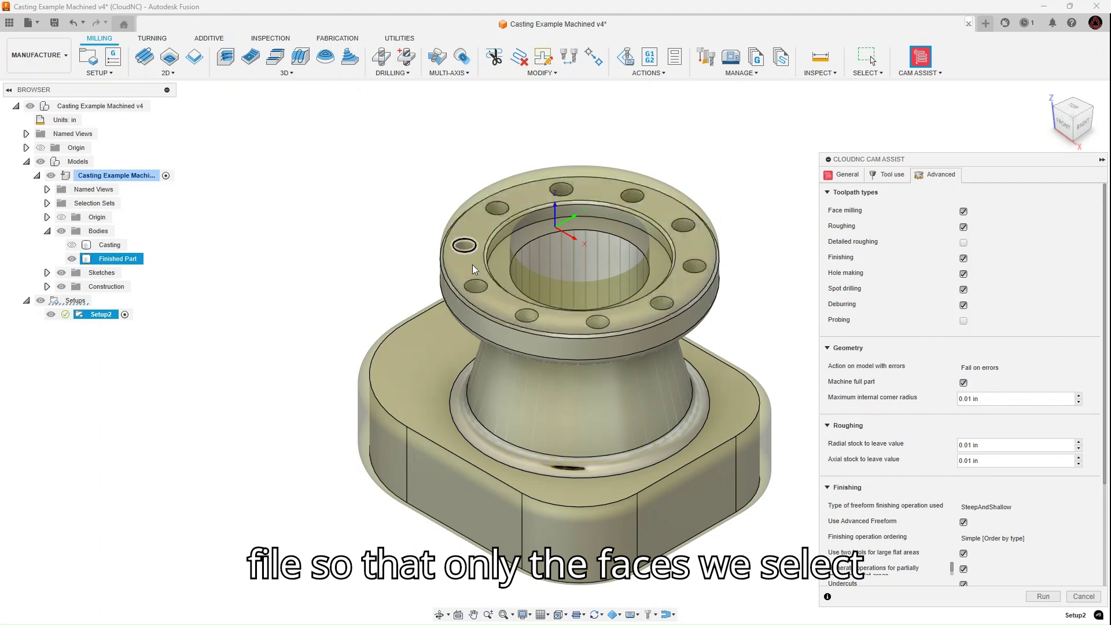
click(964, 383)
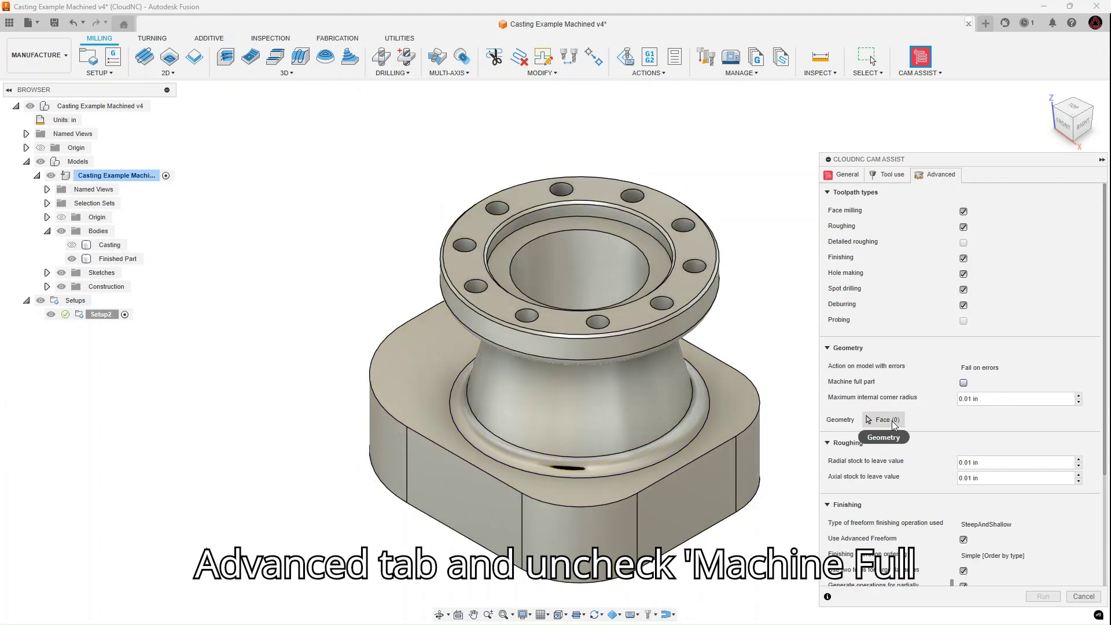
- Select the flange's outer edge, flat top face and three counterbore faces as geometry
click(886, 419)
scroll(451, 254, up, 5)
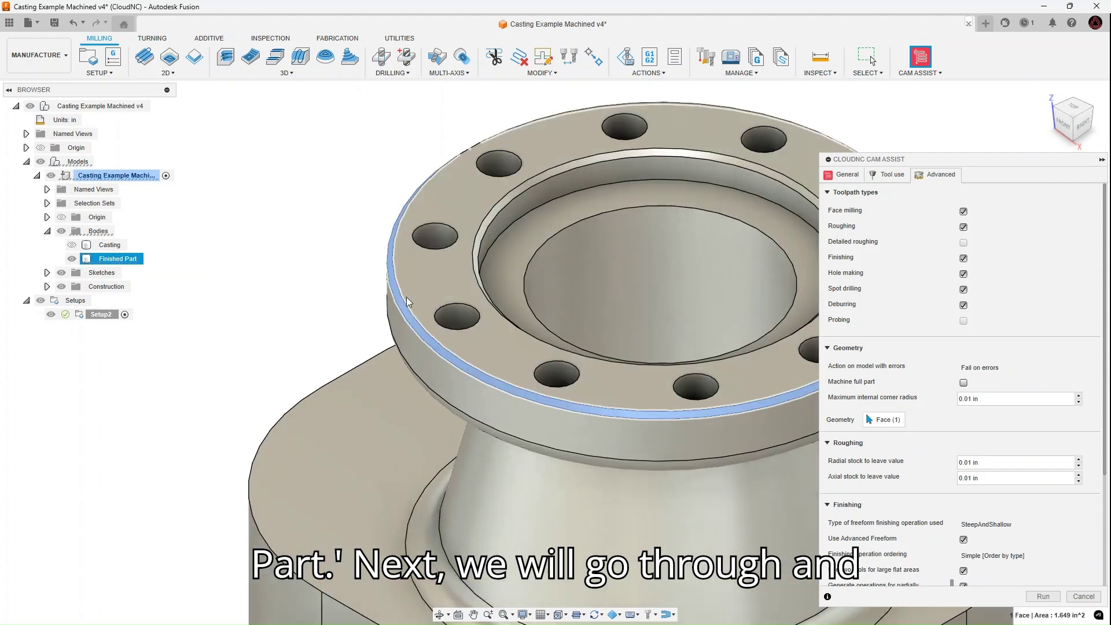
click(405, 302)
click(457, 284)
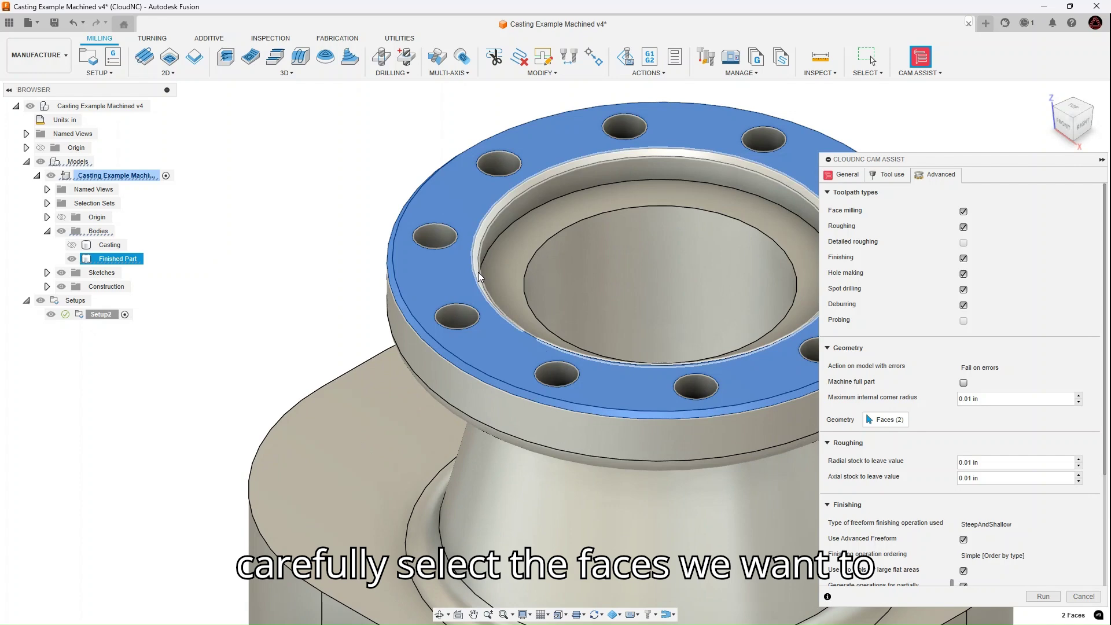
click(478, 276)
click(496, 240)
click(513, 244)
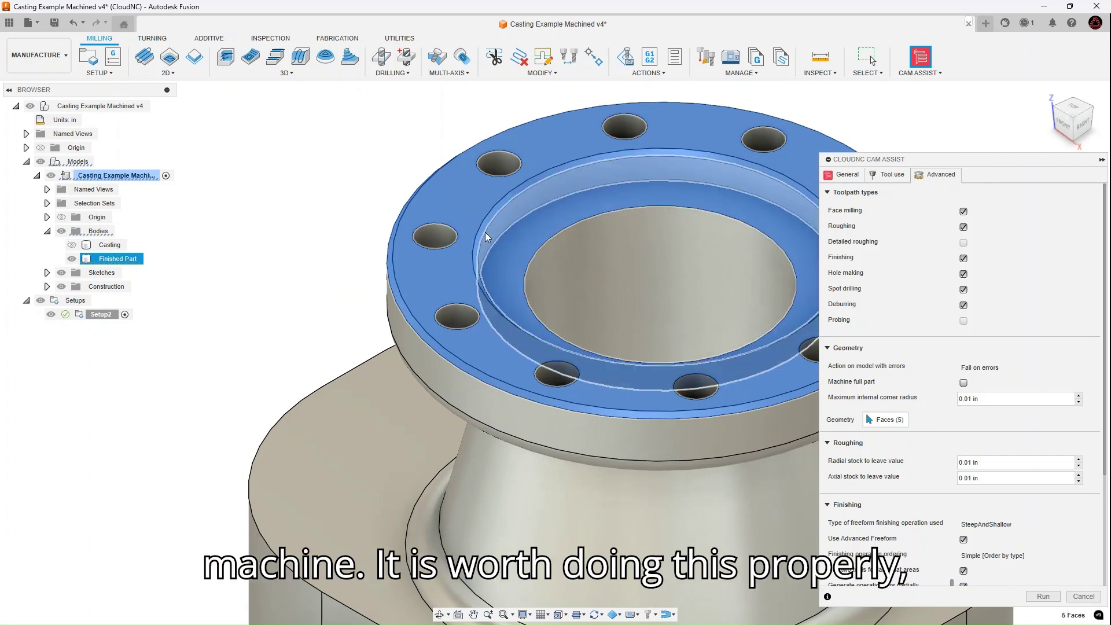
- Add all ten bolt holes to the geometry, bringing the selection to 15 faces
click(448, 238)
click(501, 167)
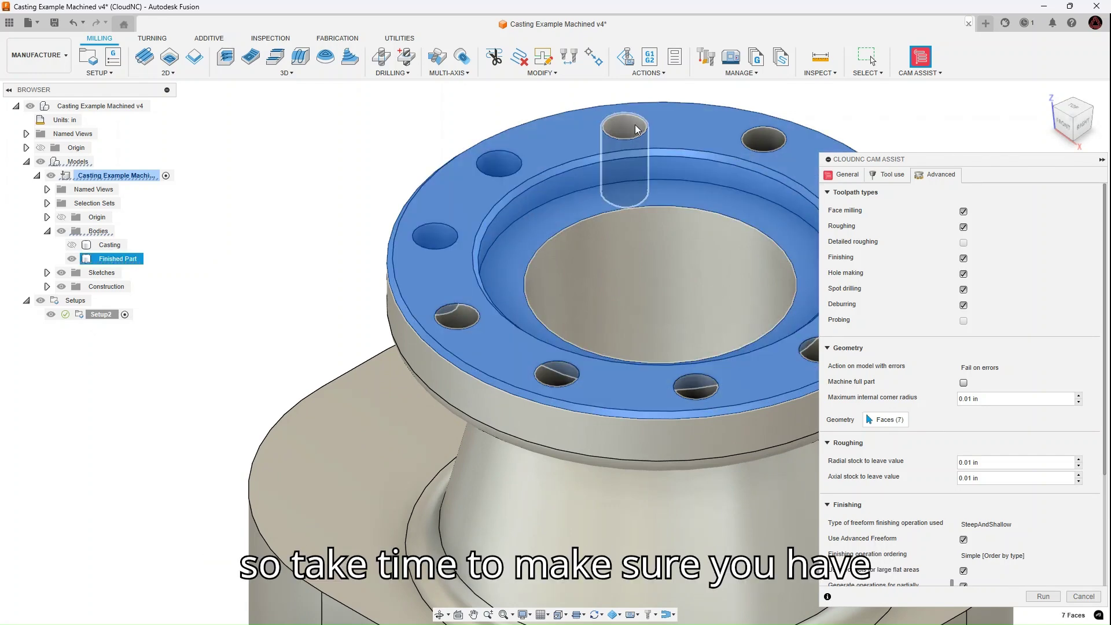
click(635, 128)
click(764, 140)
scroll(776, 150, down, 5)
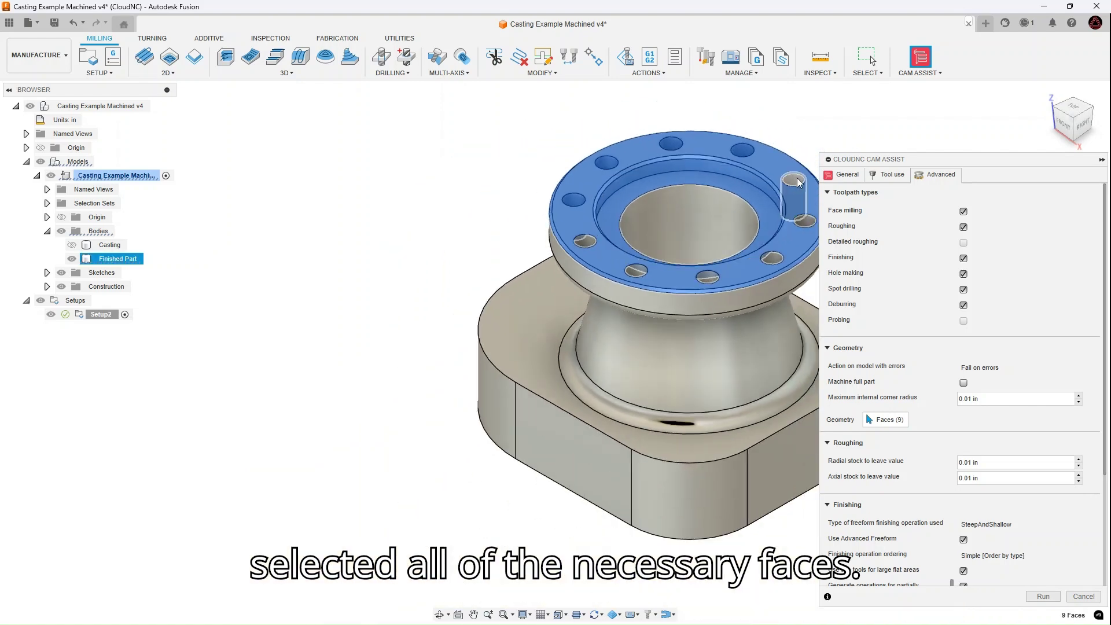
scroll(798, 183, up, 3)
click(813, 245)
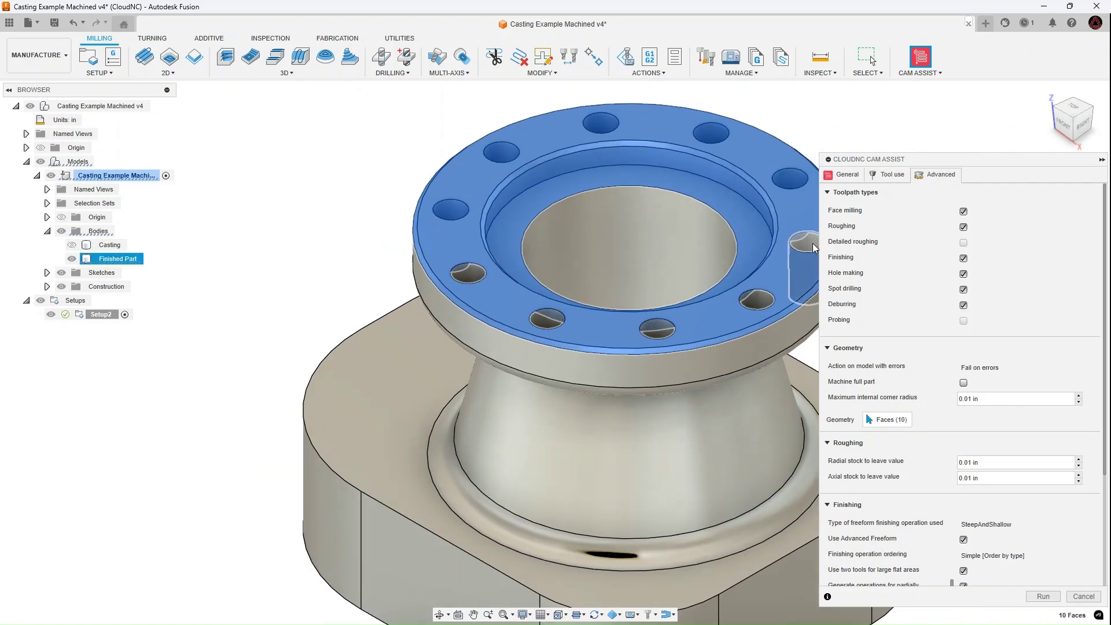
click(757, 300)
click(662, 336)
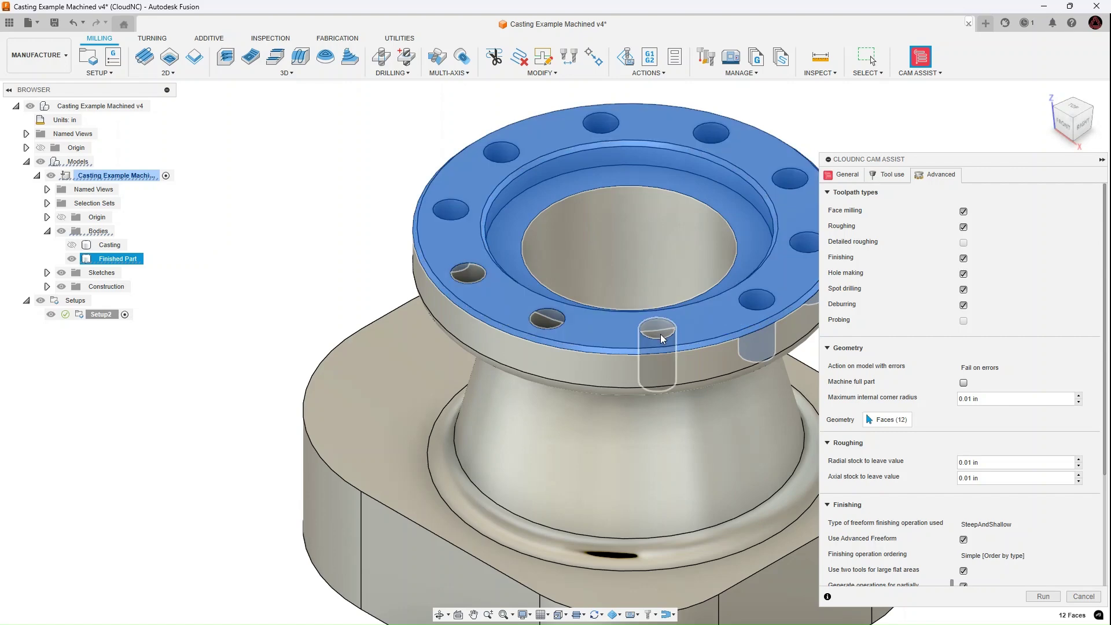
click(547, 319)
click(470, 275)
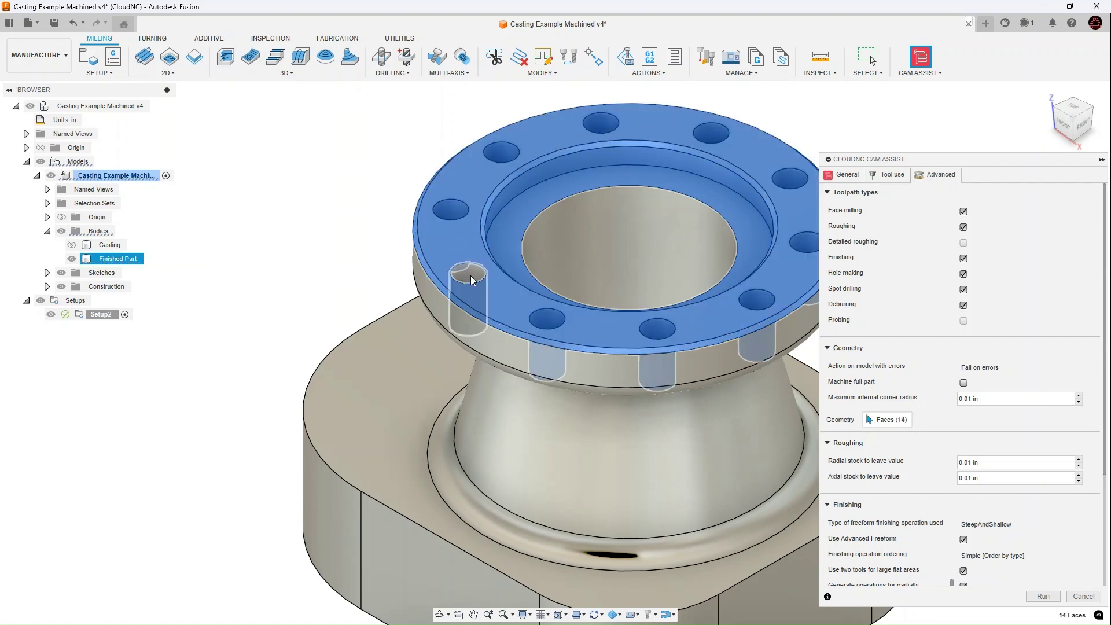
click(472, 280)
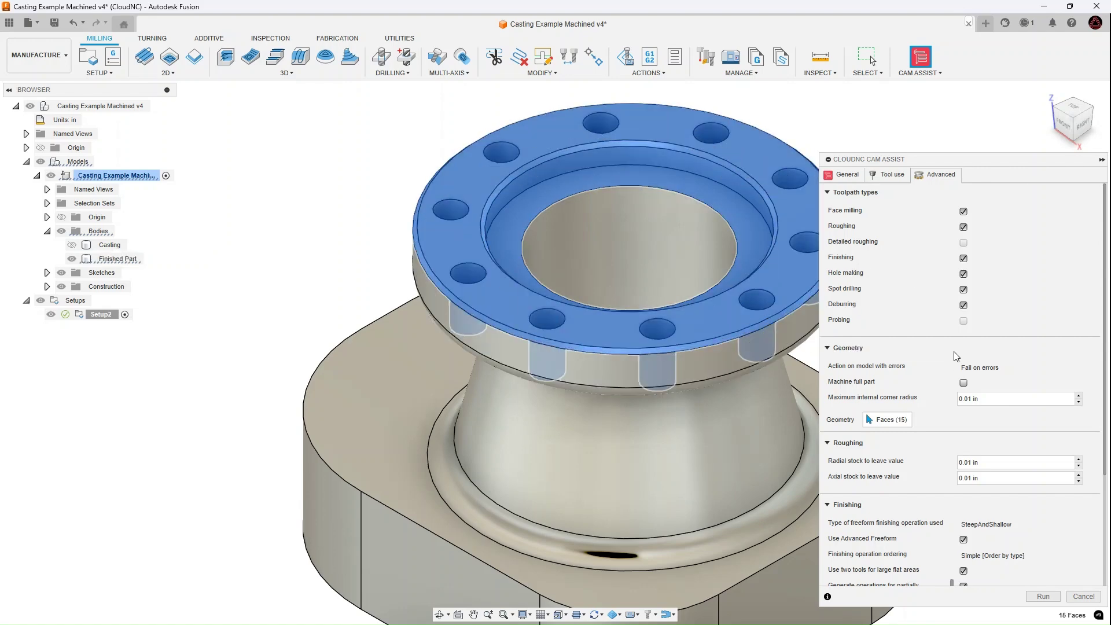
- Run CAM Assist on the 15 selected faces and accept to export the cycle time report
click(1042, 596)
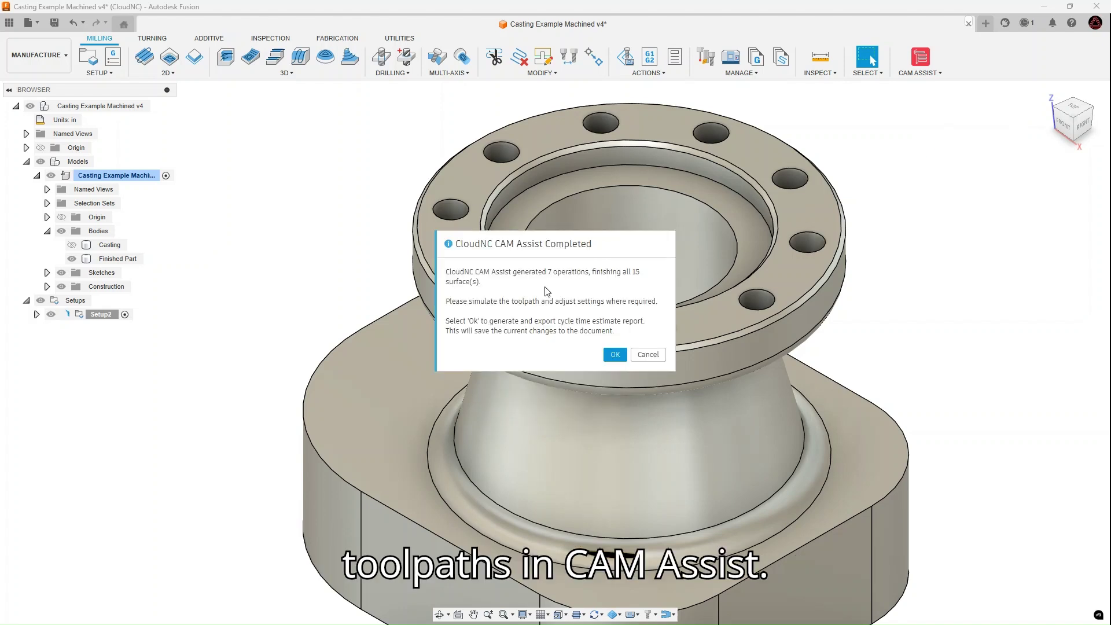
click(617, 355)
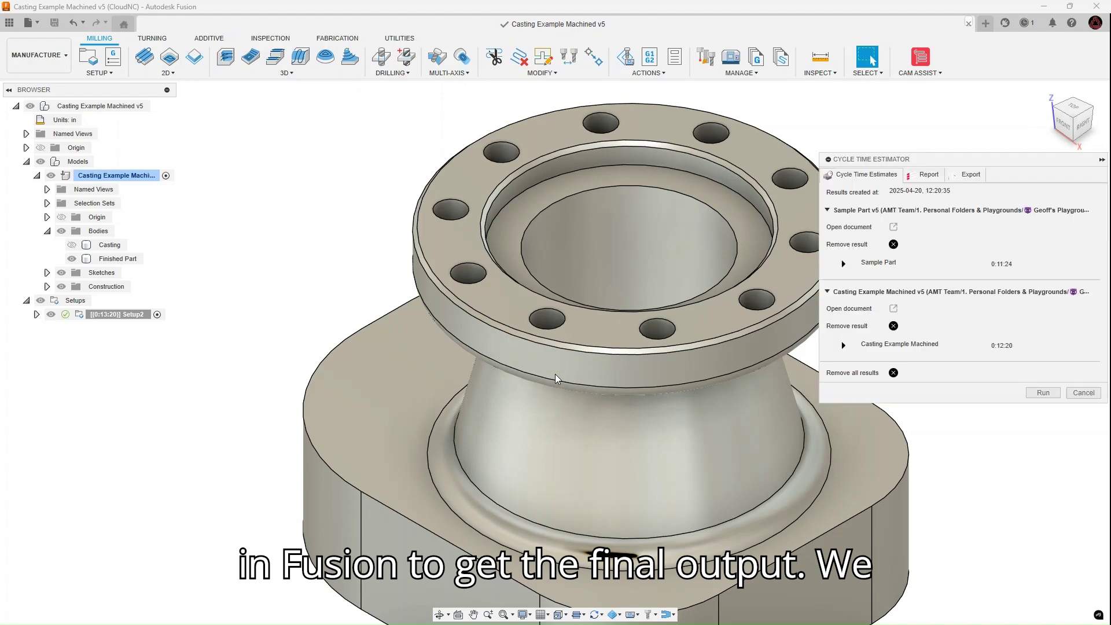
- Close the cycle time estimates and expand Setup2's CAM Assist folder in a widened Browser
click(1084, 392)
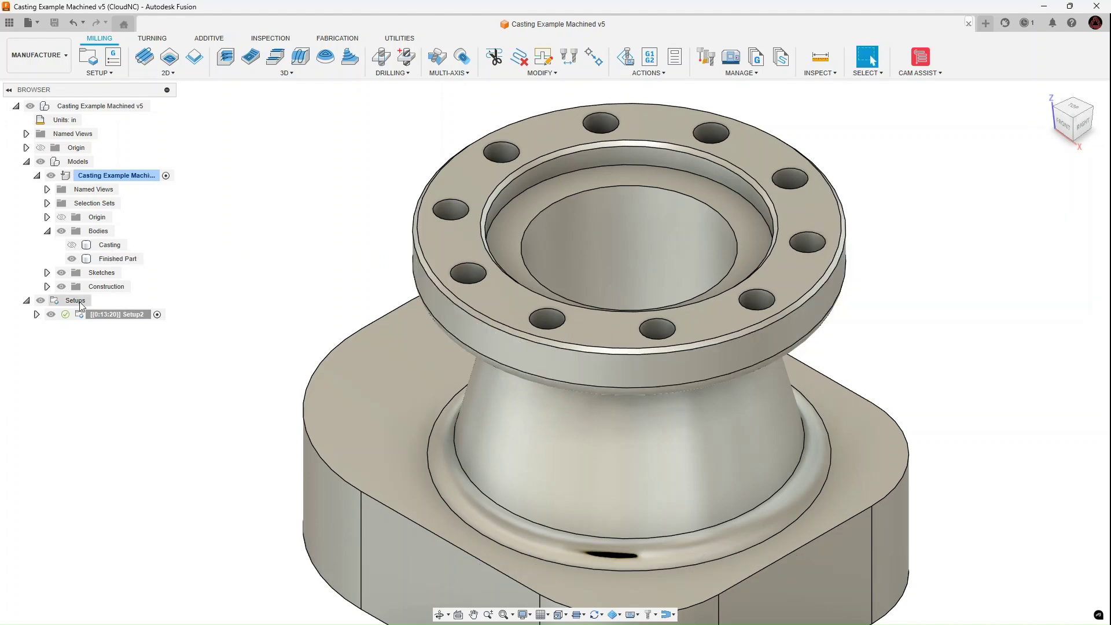
click(36, 315)
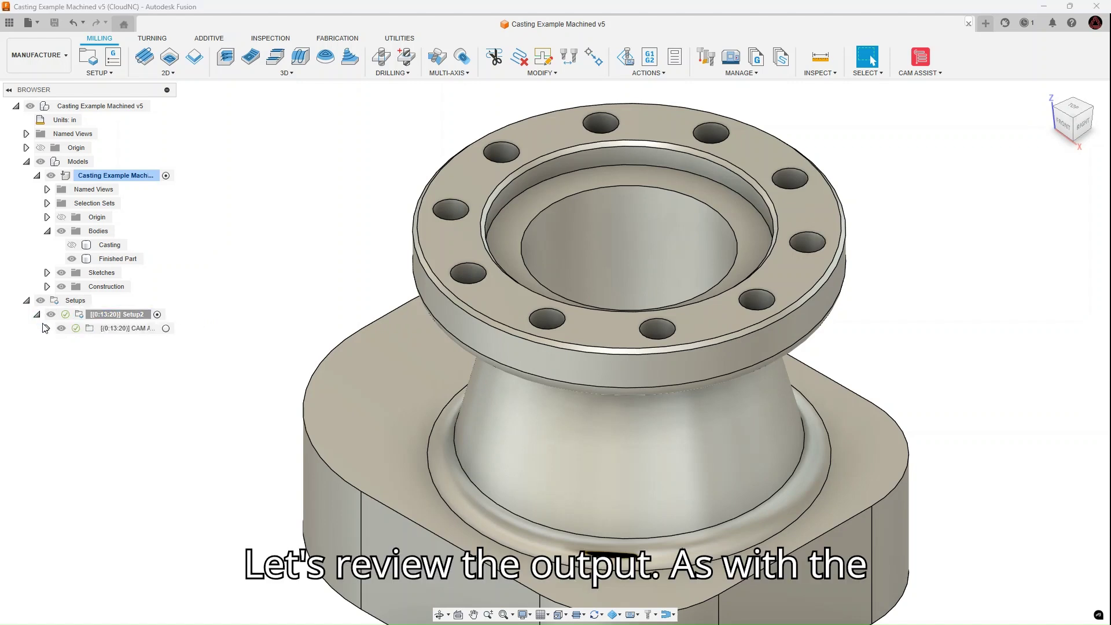
click(46, 328)
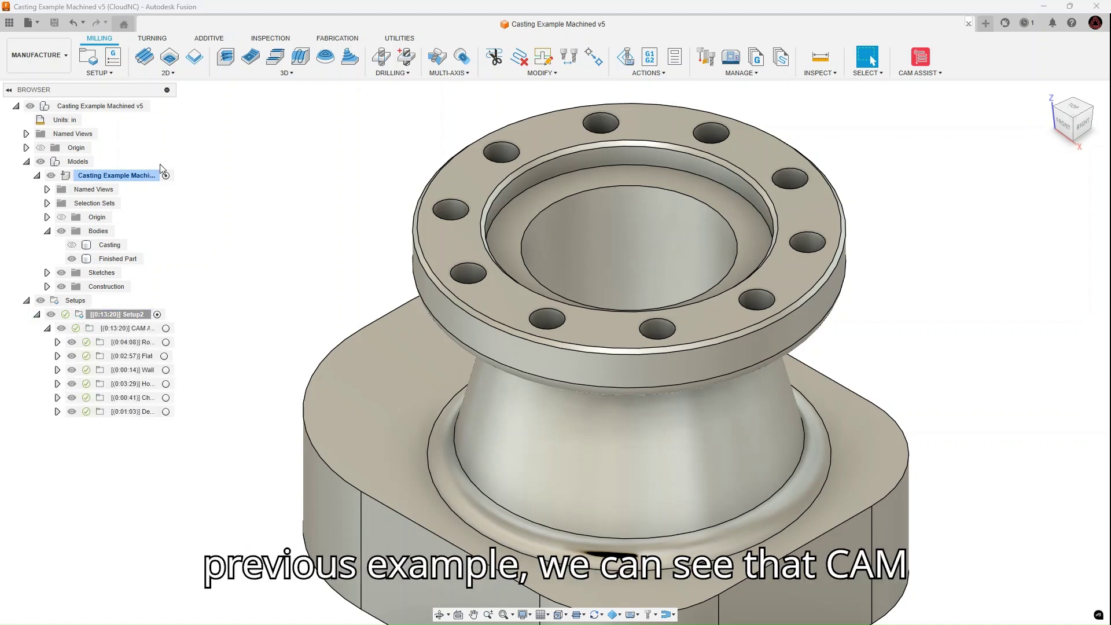
drag(175, 90, 248, 88)
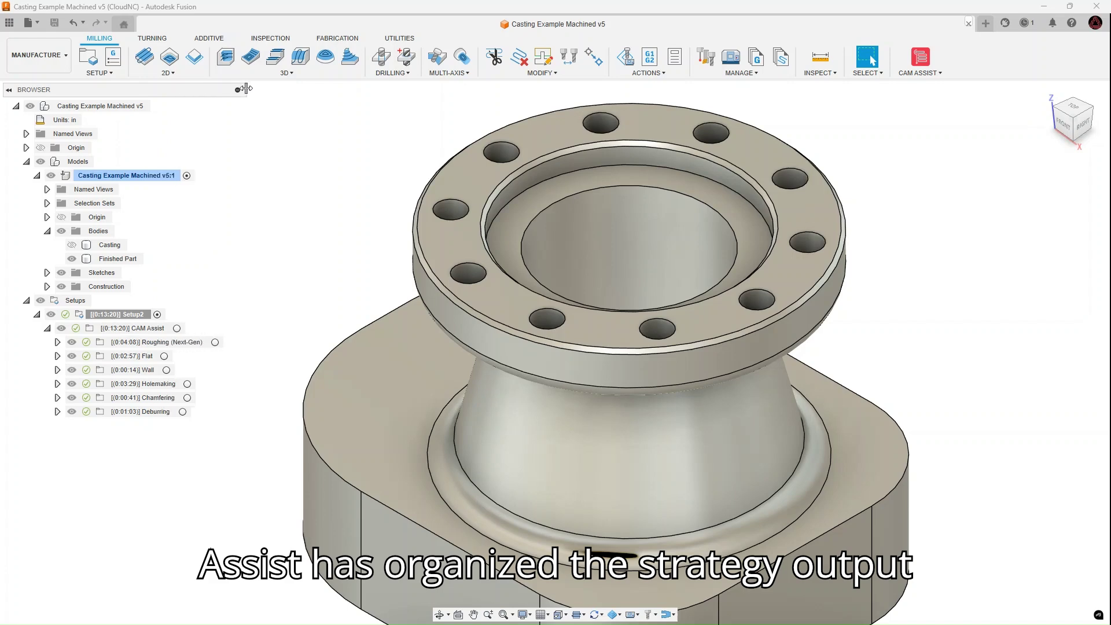
- Review the Roughing, Flat, Wall, Holemaking, Chamfering and Deburring toolpaths one by one, then all together
click(153, 328)
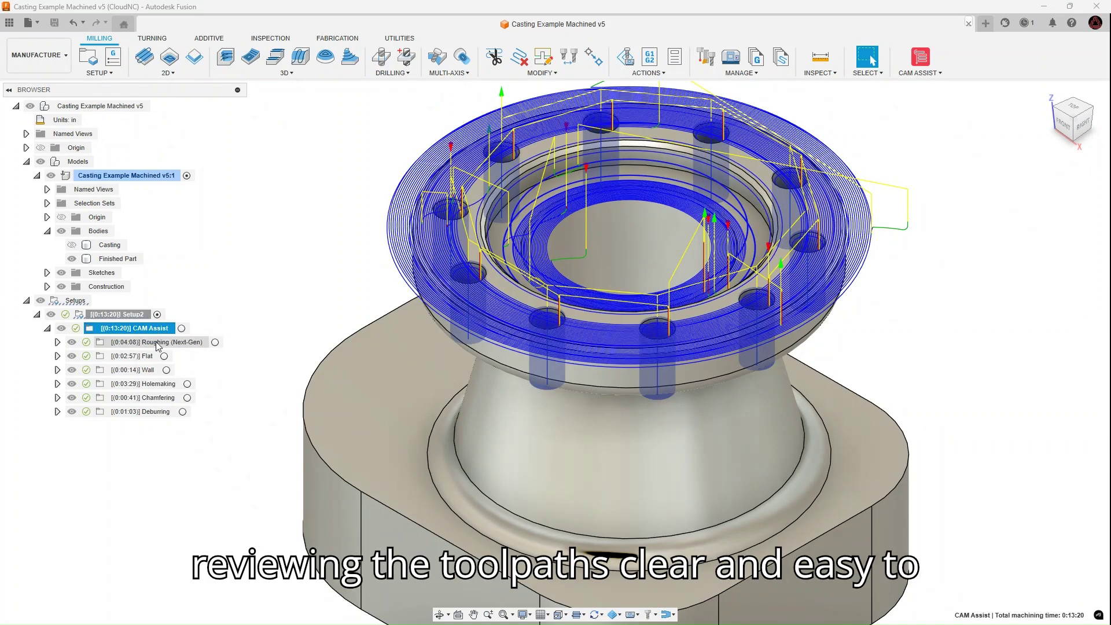
click(155, 341)
click(153, 355)
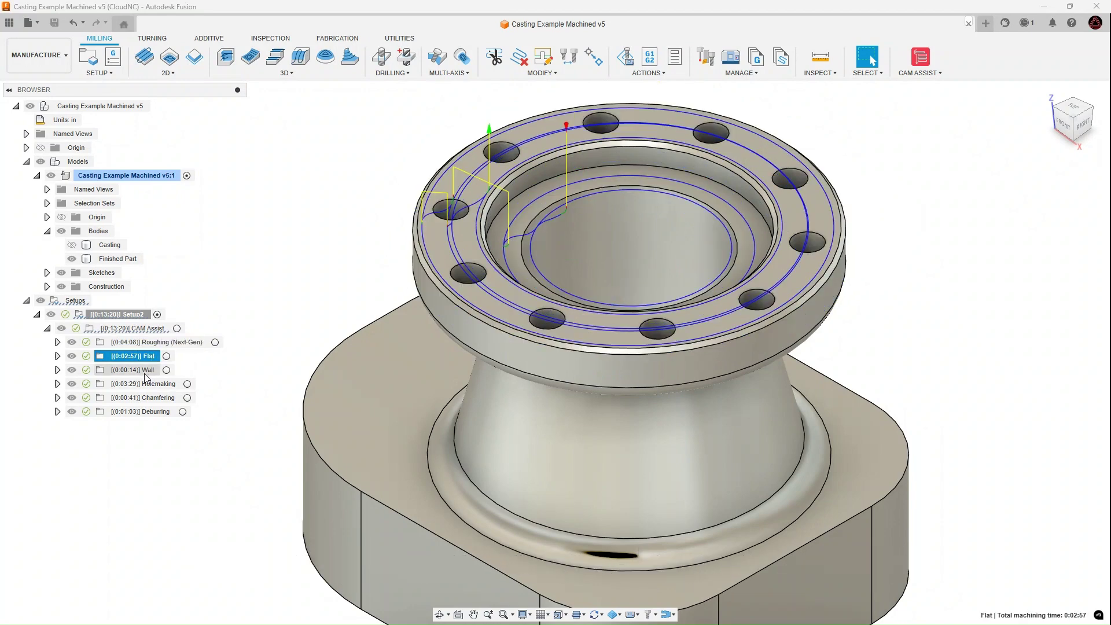
click(145, 371)
click(145, 384)
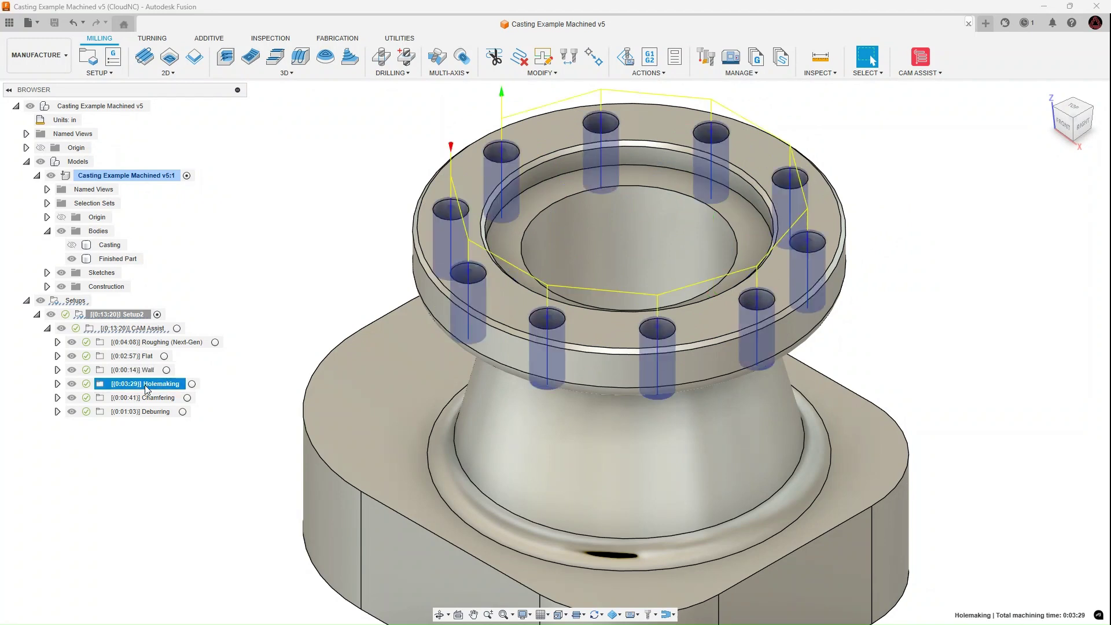
click(149, 399)
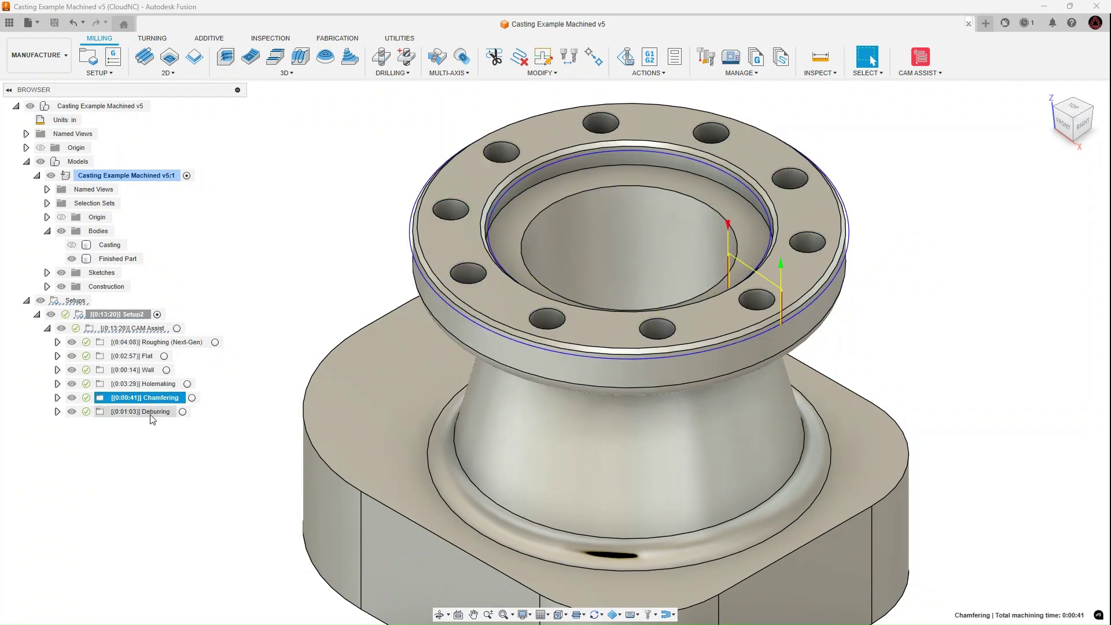
click(152, 412)
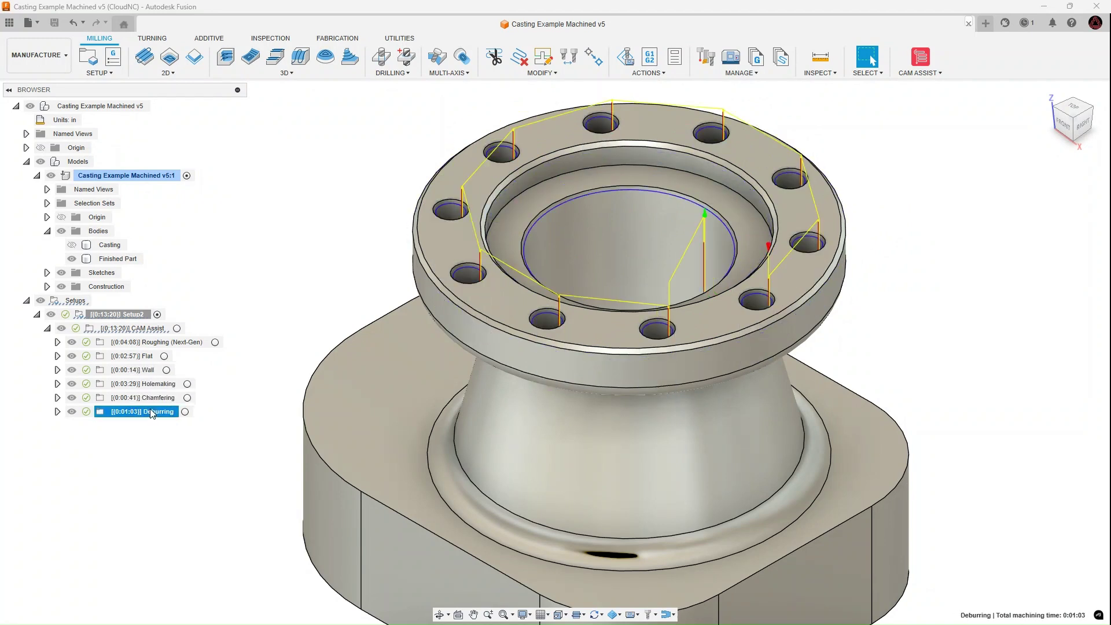
click(133, 329)
- Run Simulate on the CAM Assist folder to see all its toolpaths cut the casting stock
right_click(137, 329)
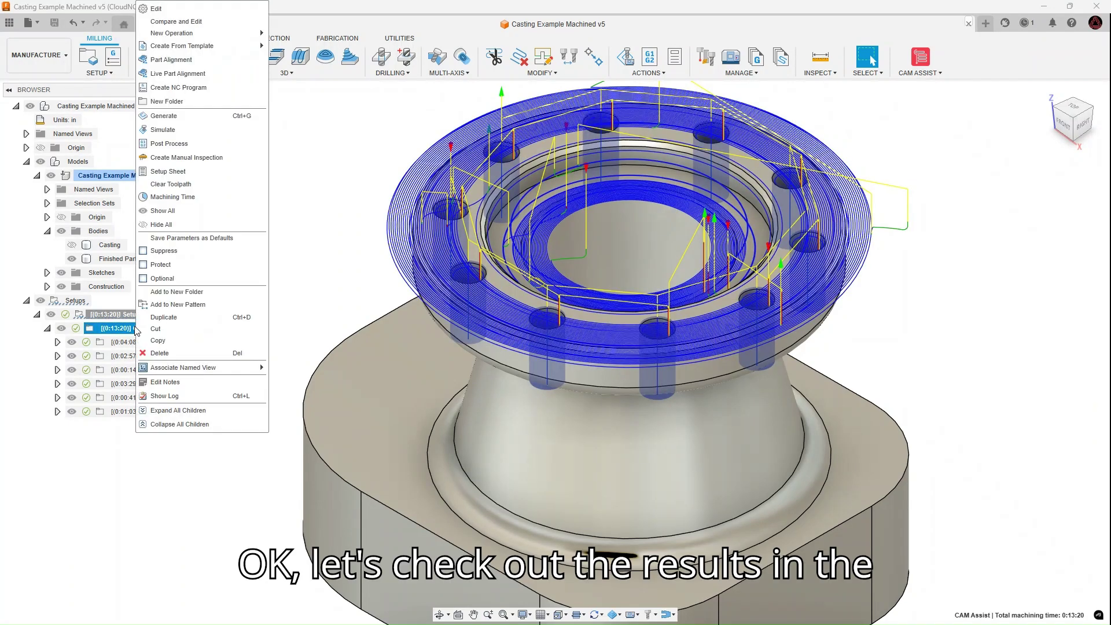
click(169, 135)
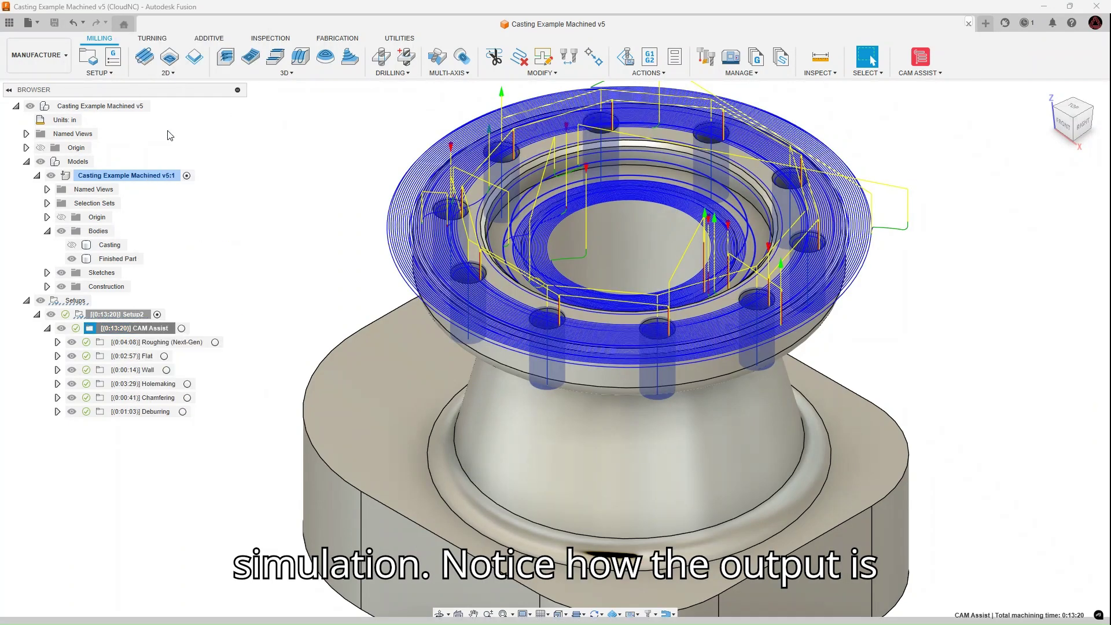